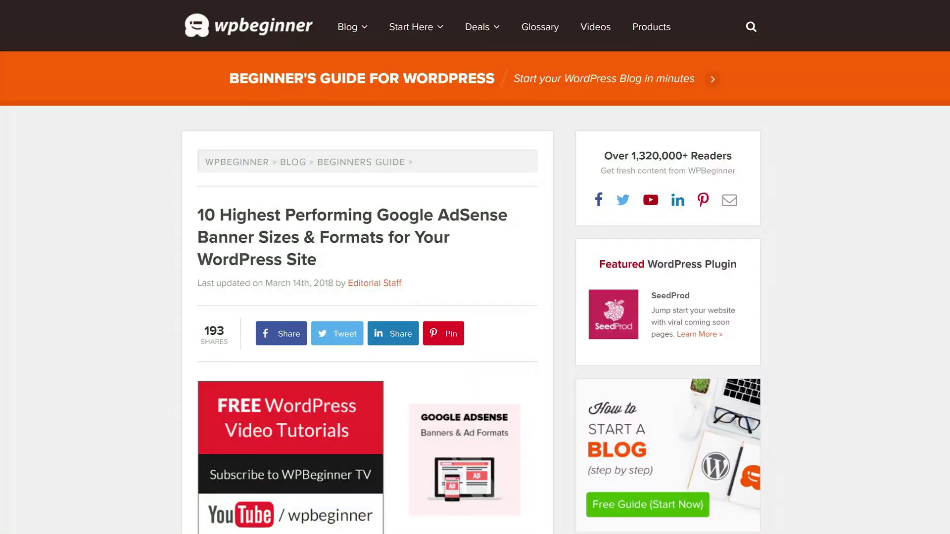
pyautogui.scroll(-20, 367, 297)
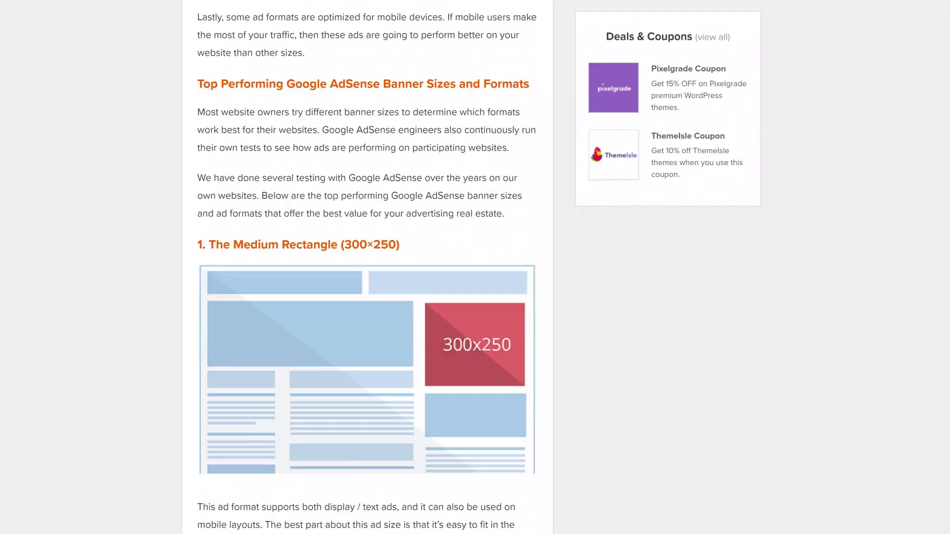
pyautogui.scroll(-4, 367, 297)
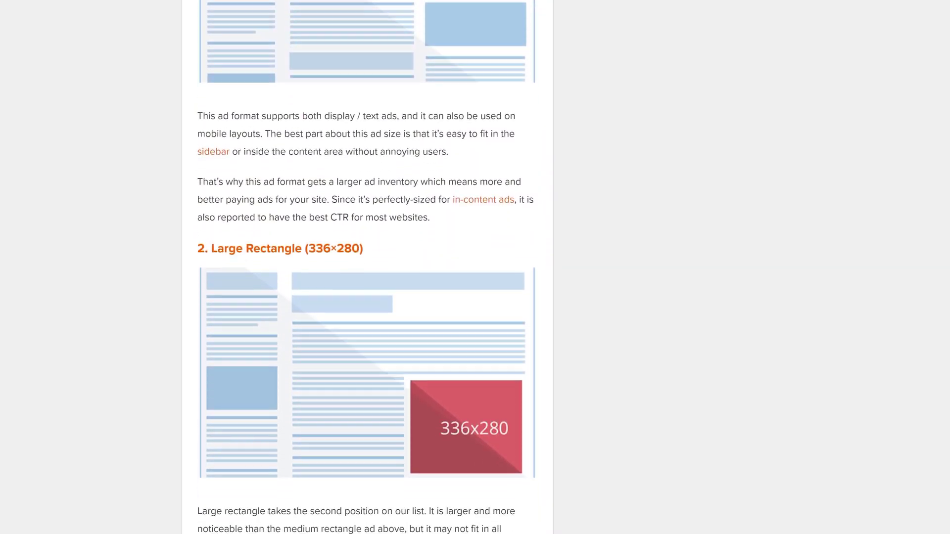
pyautogui.scroll(-2, 367, 296)
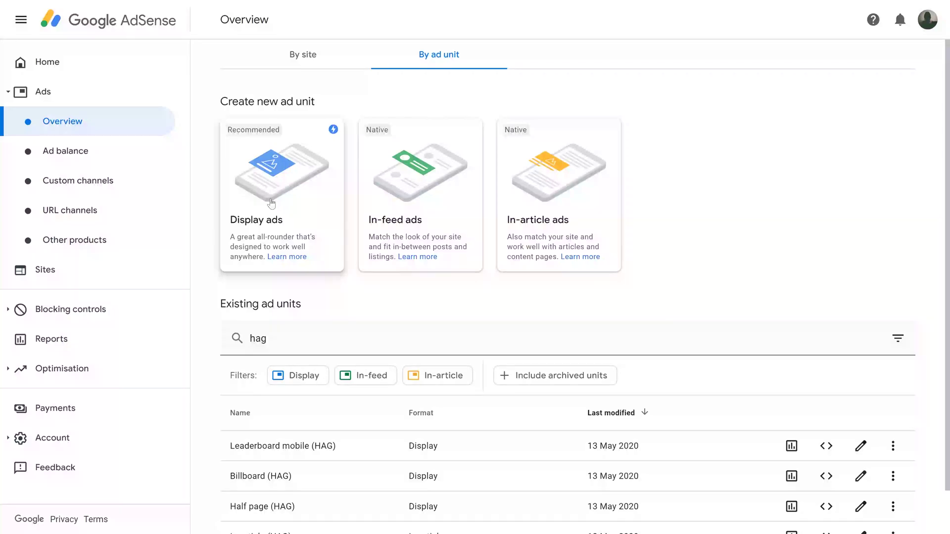
# Create the 'Medium Rectangle (HAG)' display ad unit with a fixed 300 × 250 size
pyautogui.click(271, 202)
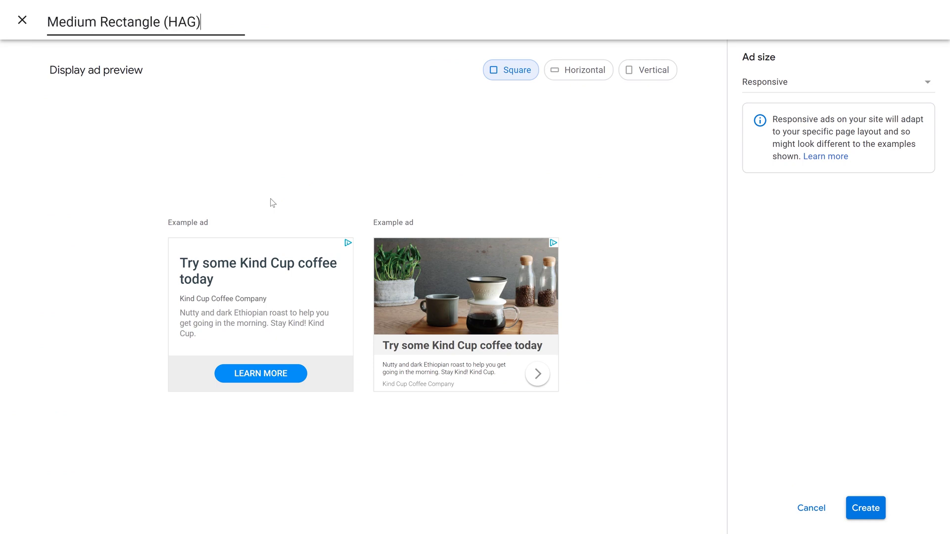
pyautogui.click(781, 83)
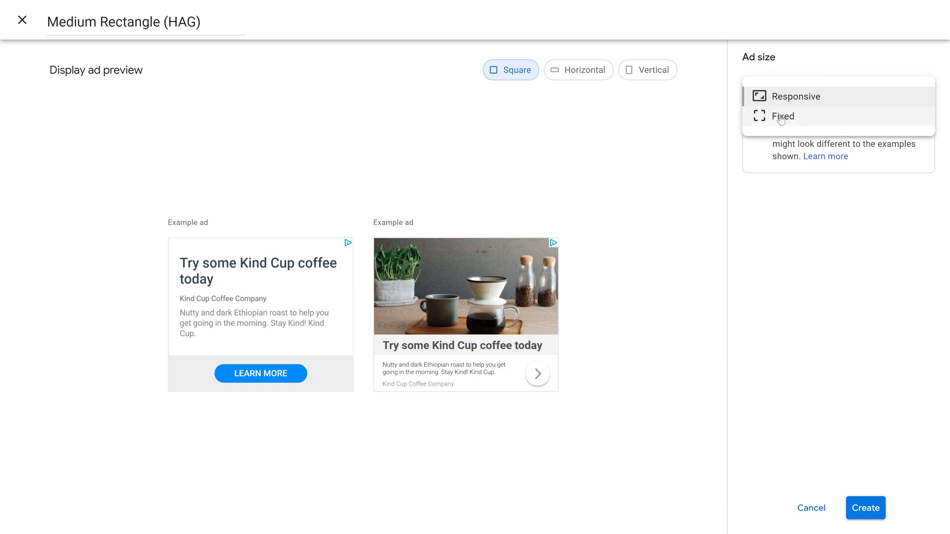
pyautogui.click(779, 110)
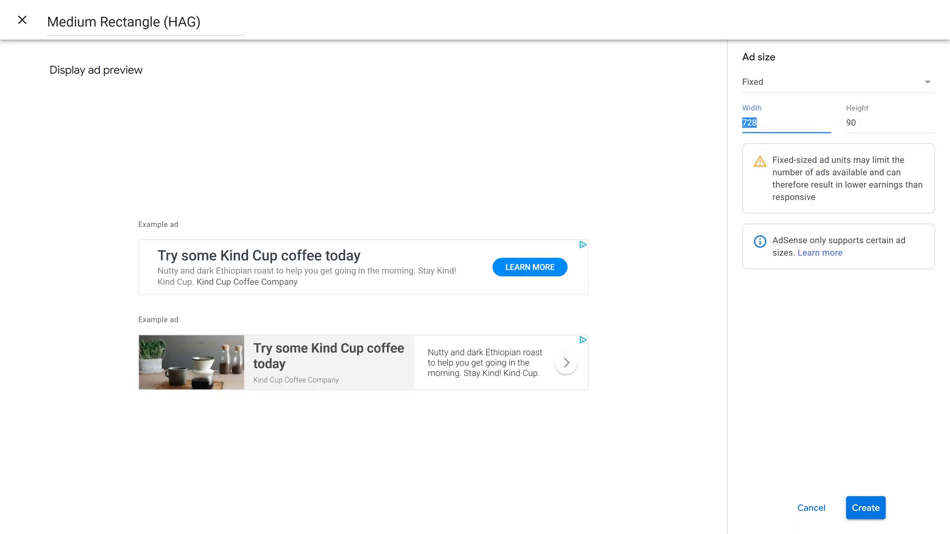
pyautogui.write('300')
pyautogui.press('Tab')
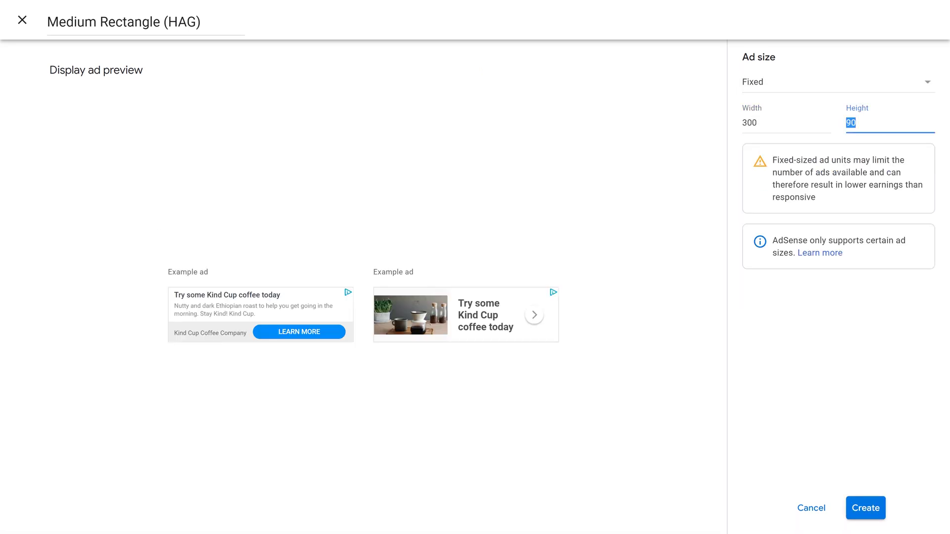
pyautogui.write('250')
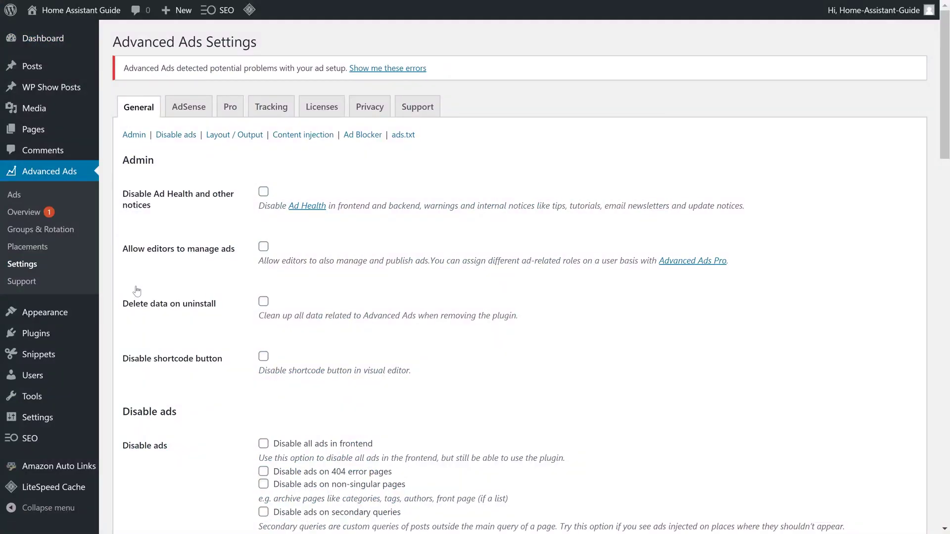
# Connect Advanced Ads to AdSense from its AdSense settings, signing in and allowing access
pyautogui.click(182, 111)
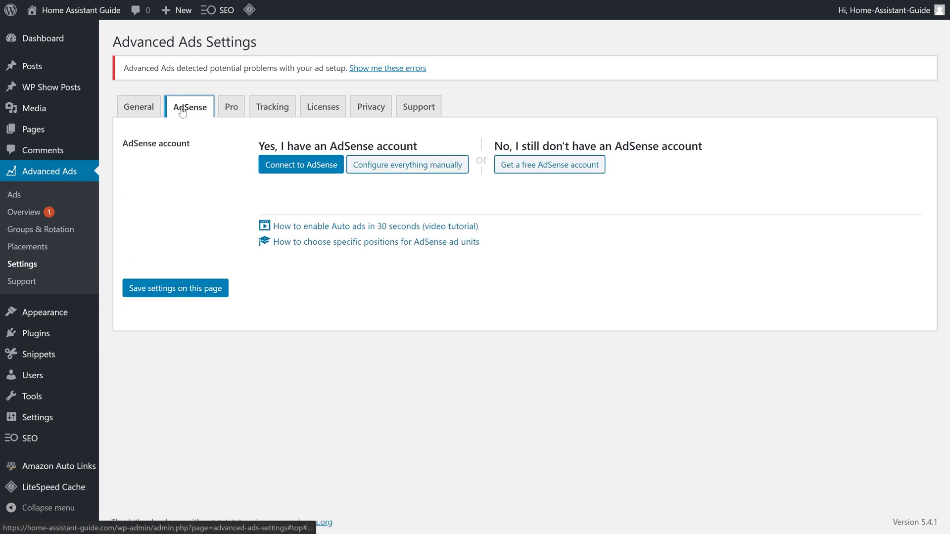
pyautogui.click(297, 164)
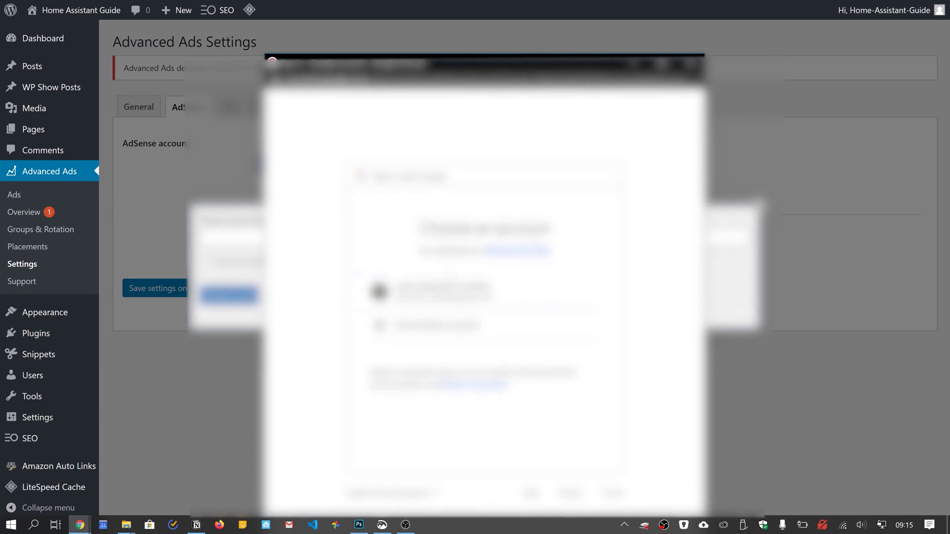
pyautogui.click(430, 292)
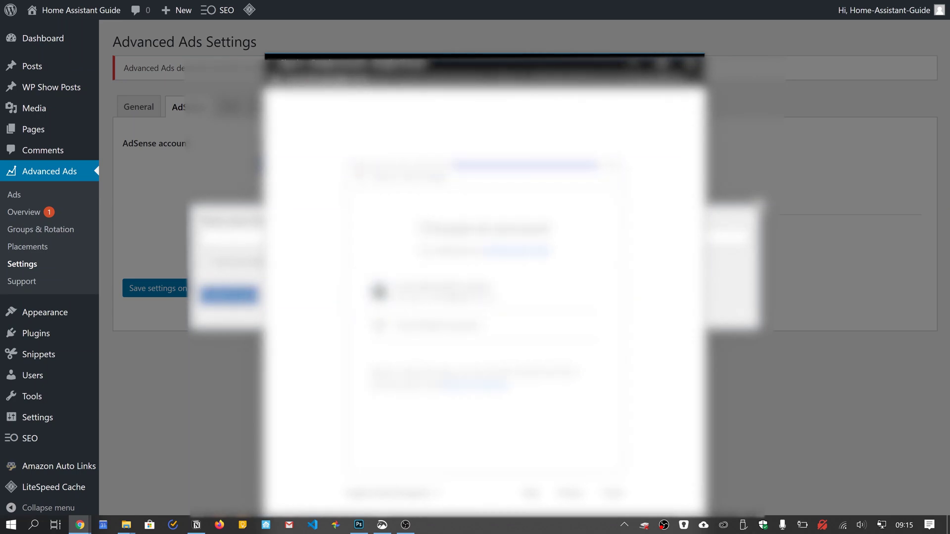
pyautogui.click(571, 456)
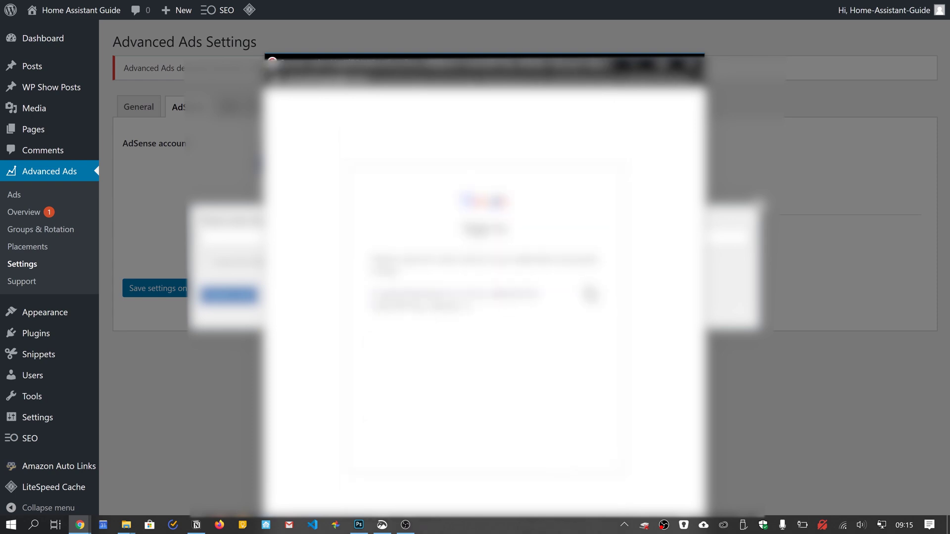
pyautogui.click(590, 296)
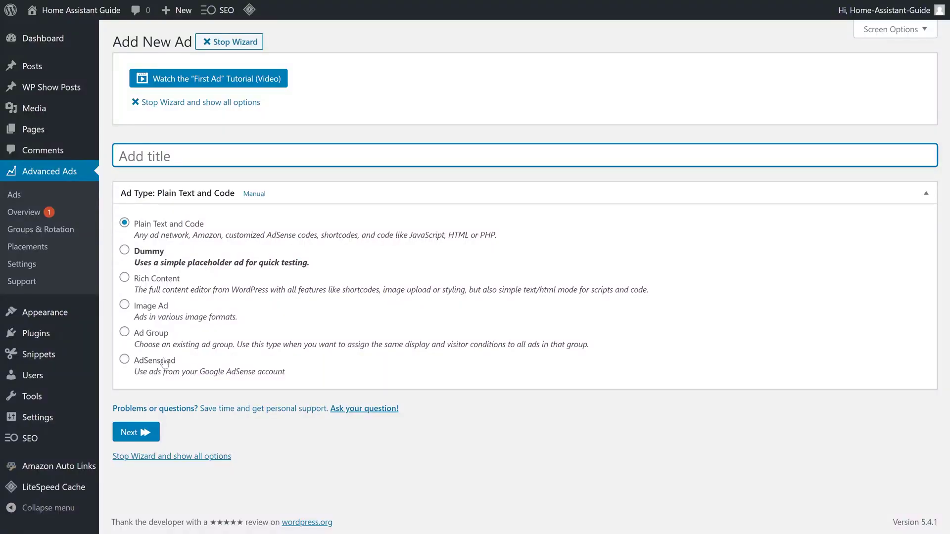
pyautogui.click(165, 364)
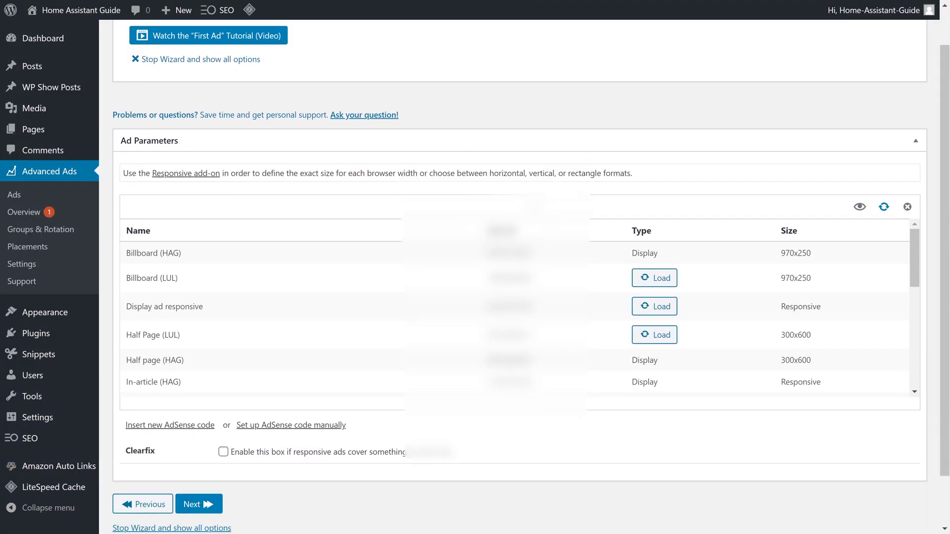
# Refresh the AdSense units and paste the In-article (HAG) unit's code as a new AdSense ad
pyautogui.scroll(-1, 837, 191)
pyautogui.click(884, 188)
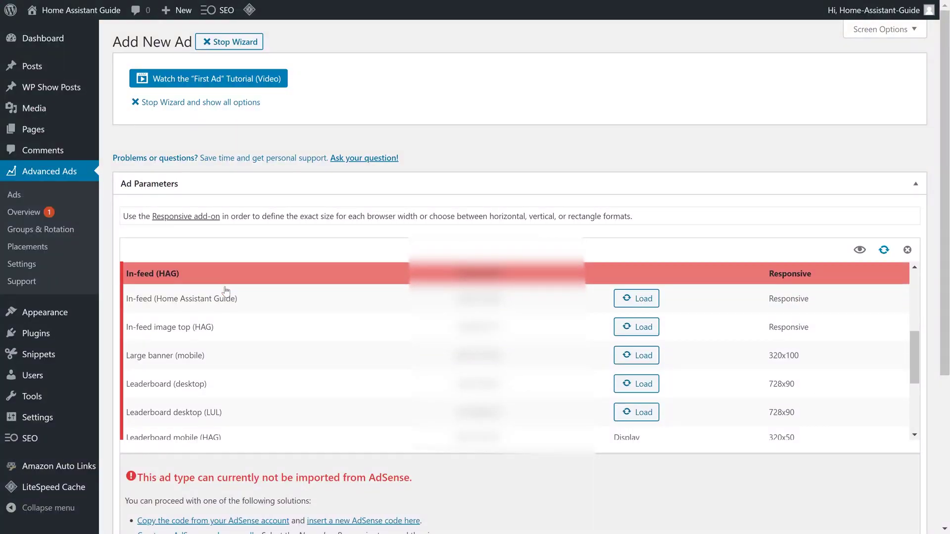
pyautogui.scroll(2, 226, 297)
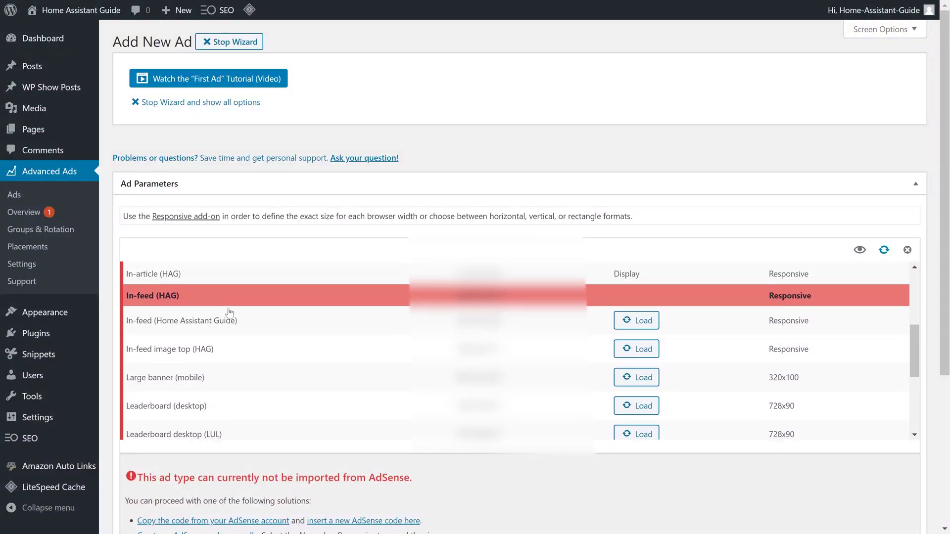
pyautogui.scroll(-2, 312, 307)
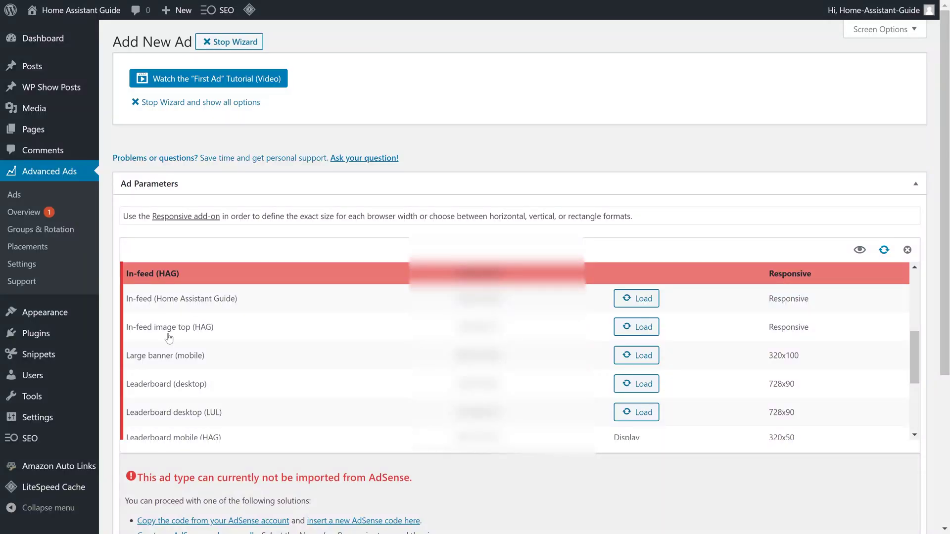
pyautogui.scroll(-3, 72, 396)
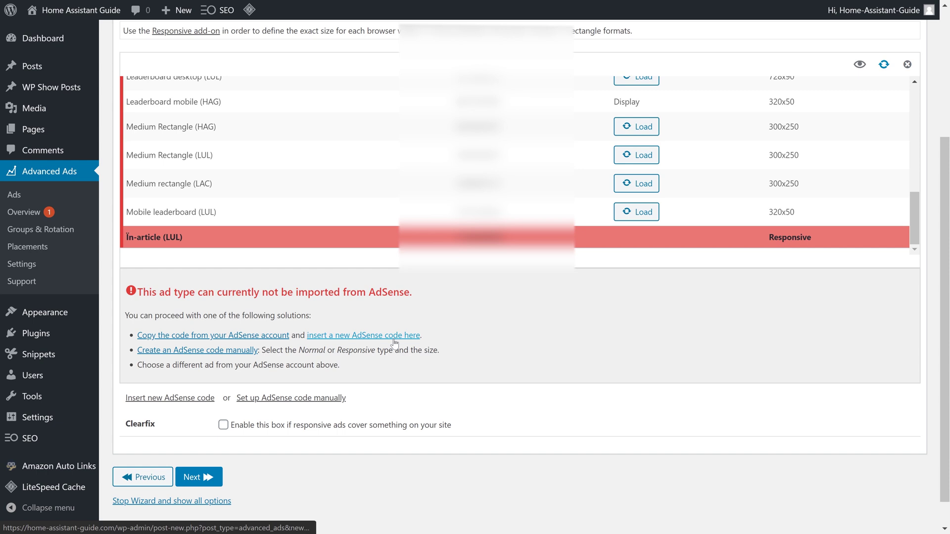
pyautogui.click(394, 335)
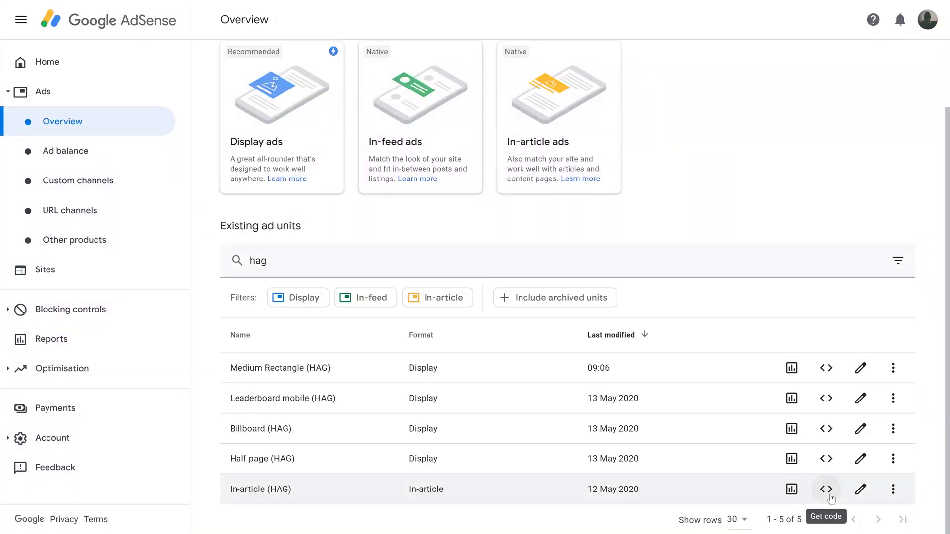
pyautogui.click(830, 494)
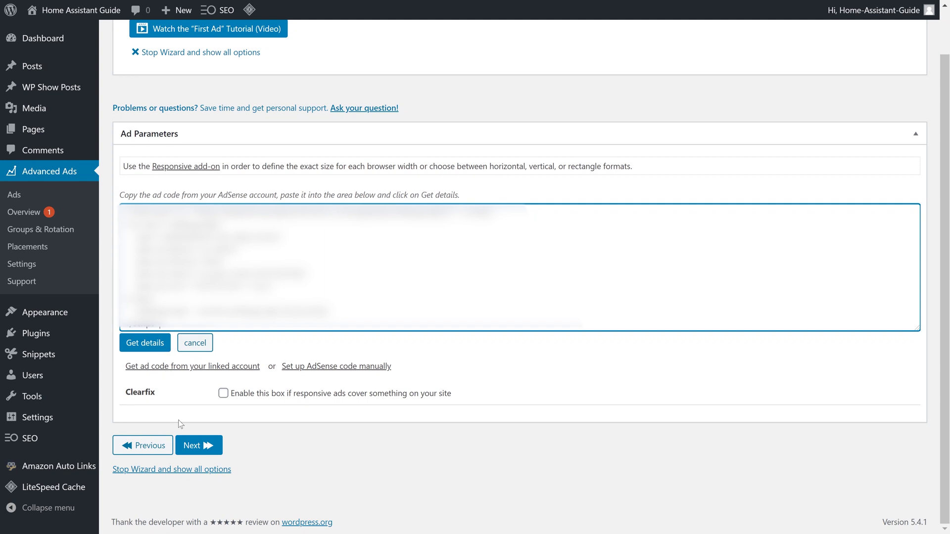
pyautogui.click(210, 445)
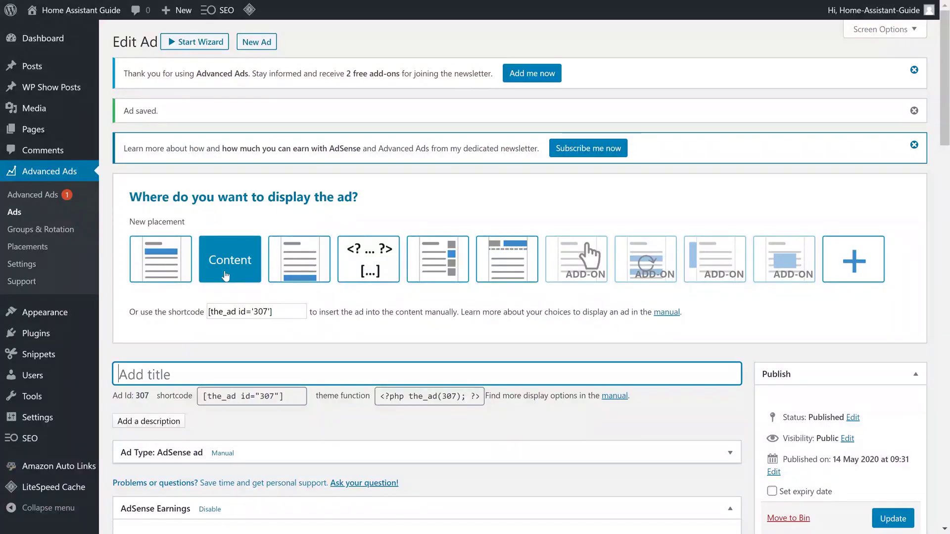
# Place the ad in the post content after the first paragraph
pyautogui.click(225, 276)
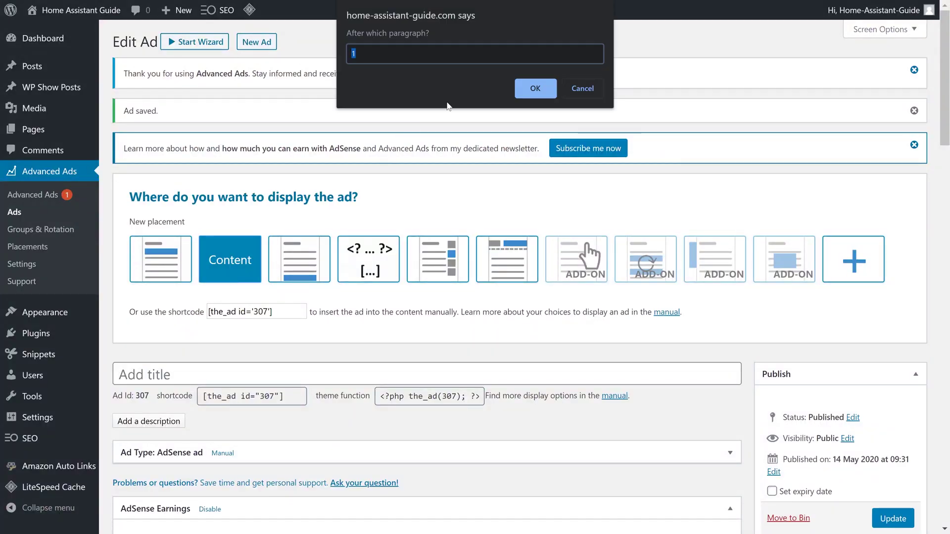
pyautogui.click(532, 96)
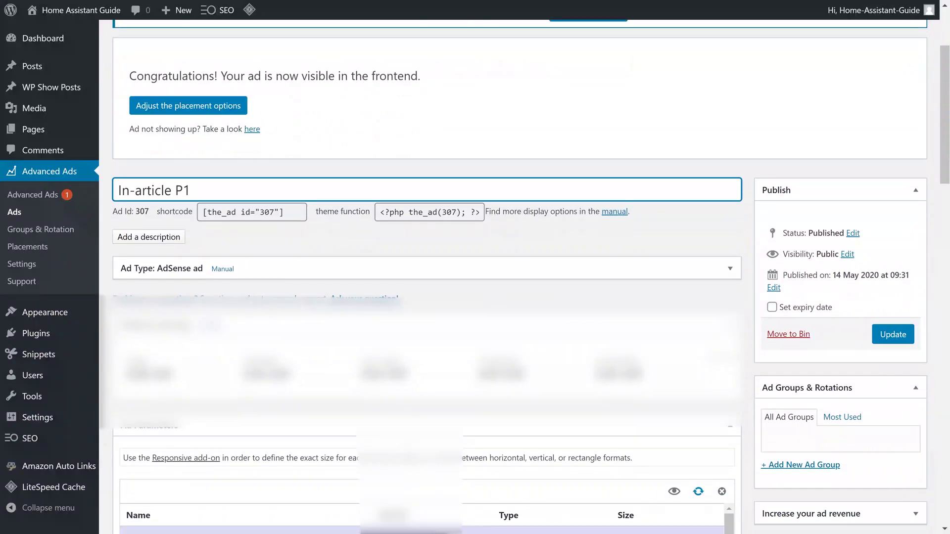
pyautogui.scroll(-7, 248, 271)
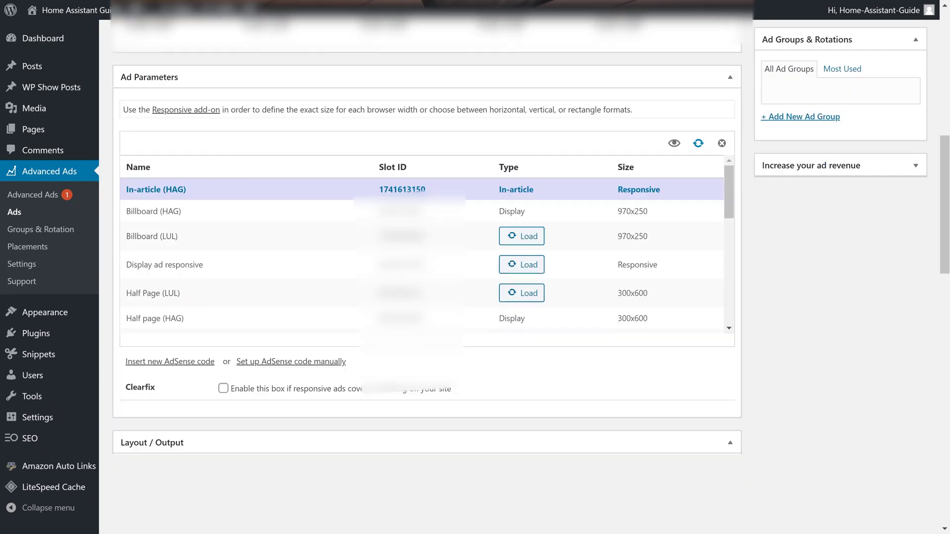
pyautogui.scroll(-3, 248, 272)
# Add a Post Type display condition limiting the ad to Posts
pyautogui.scroll(-5, 304, 371)
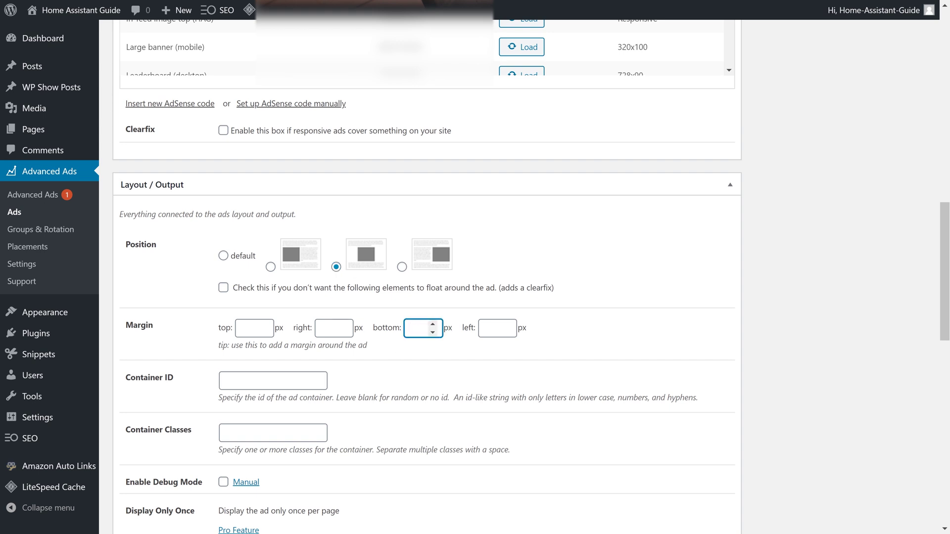
pyautogui.scroll(-4, 419, 328)
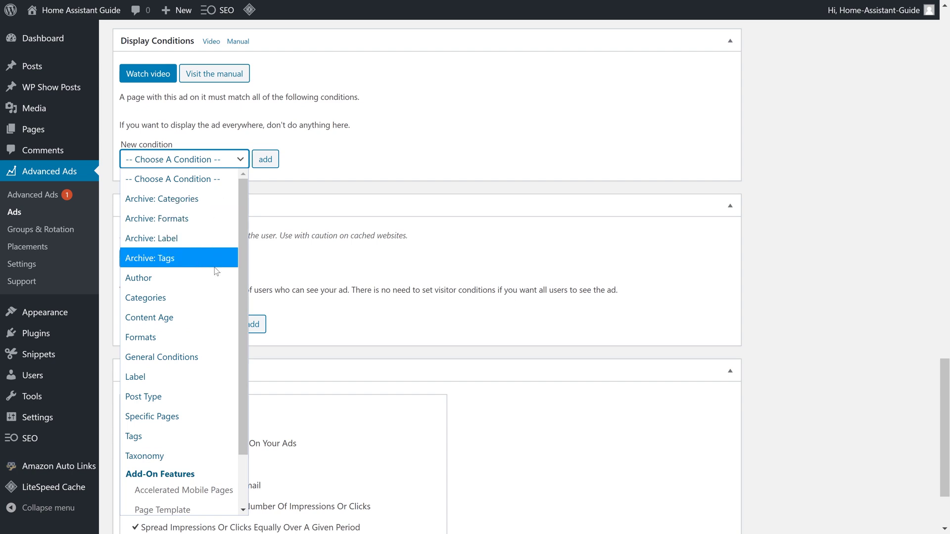
pyautogui.click(192, 393)
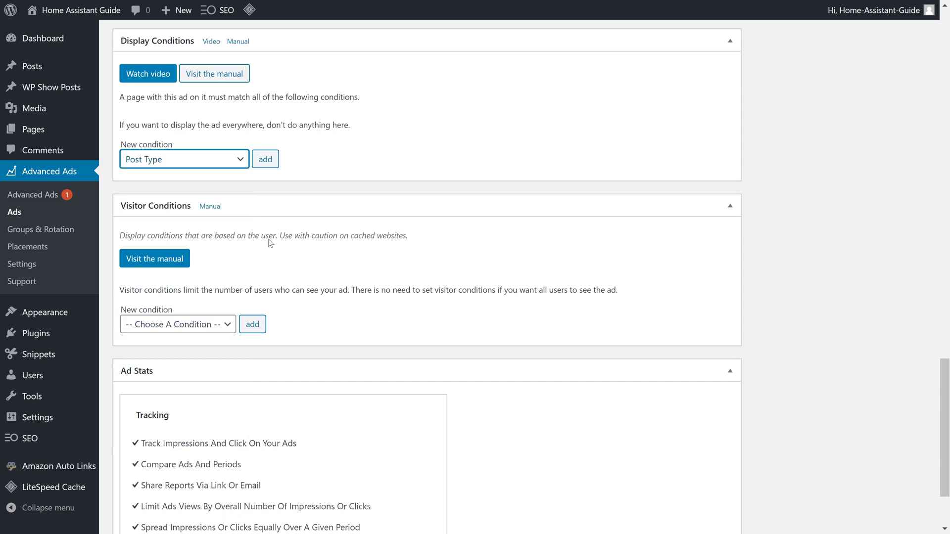
pyautogui.click(263, 159)
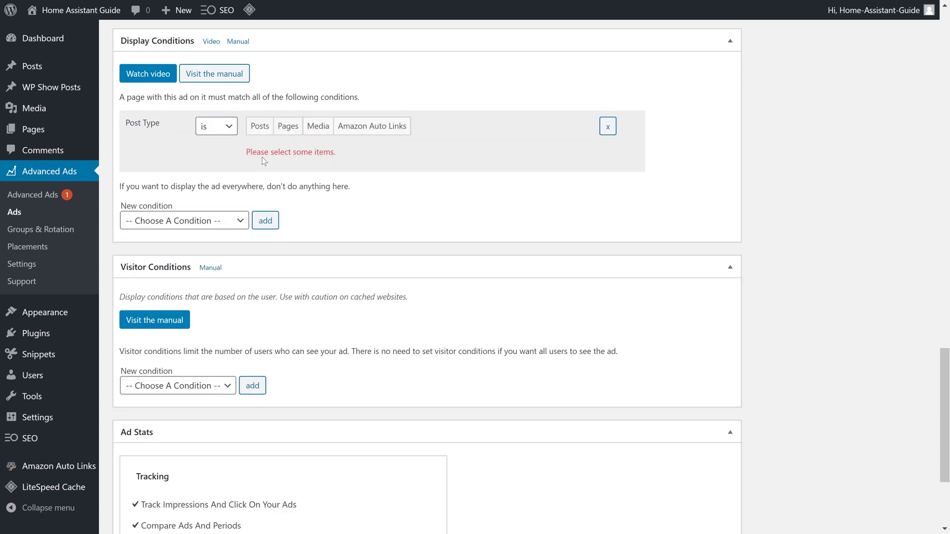
pyautogui.click(261, 127)
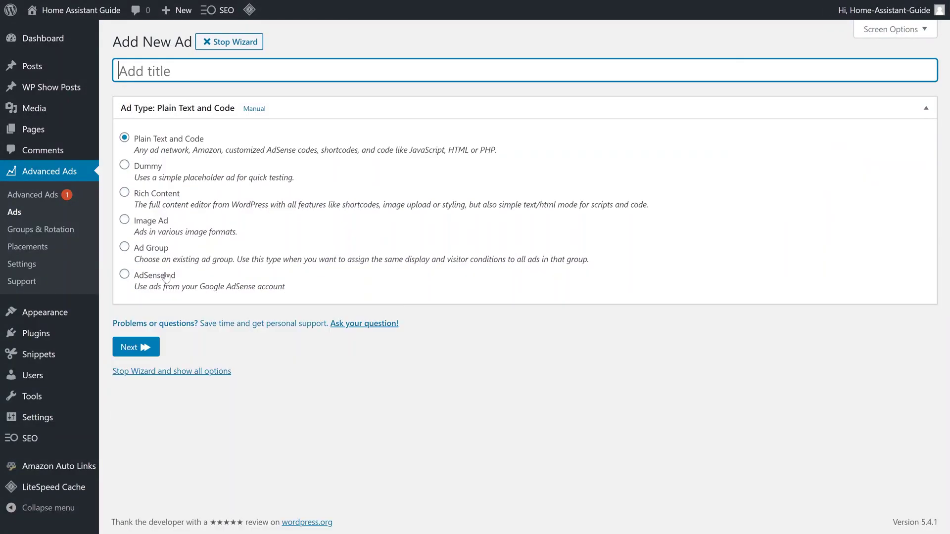
# Save an AdSense ad from the Half page (HAG) unit, shown only to Desktop visitors, entering 'Half page'
pyautogui.click(166, 276)
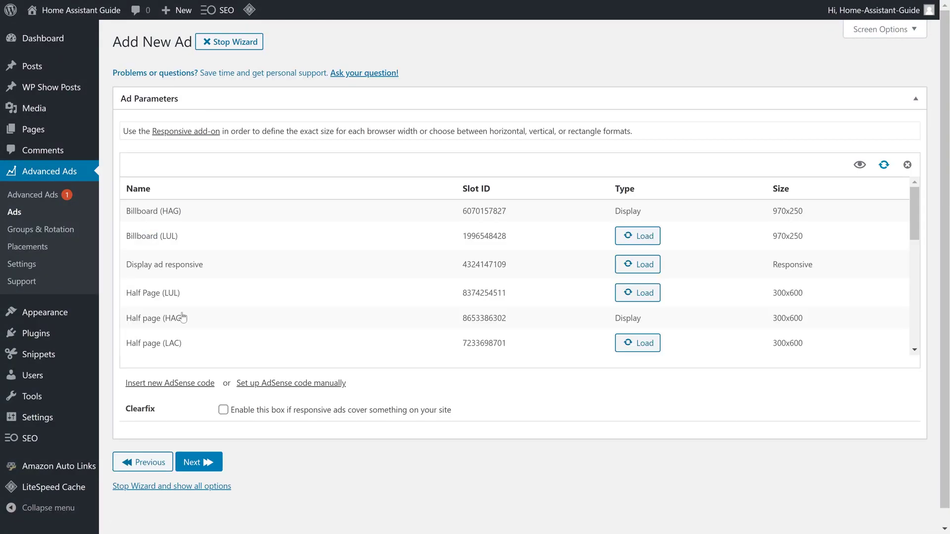
pyautogui.click(182, 317)
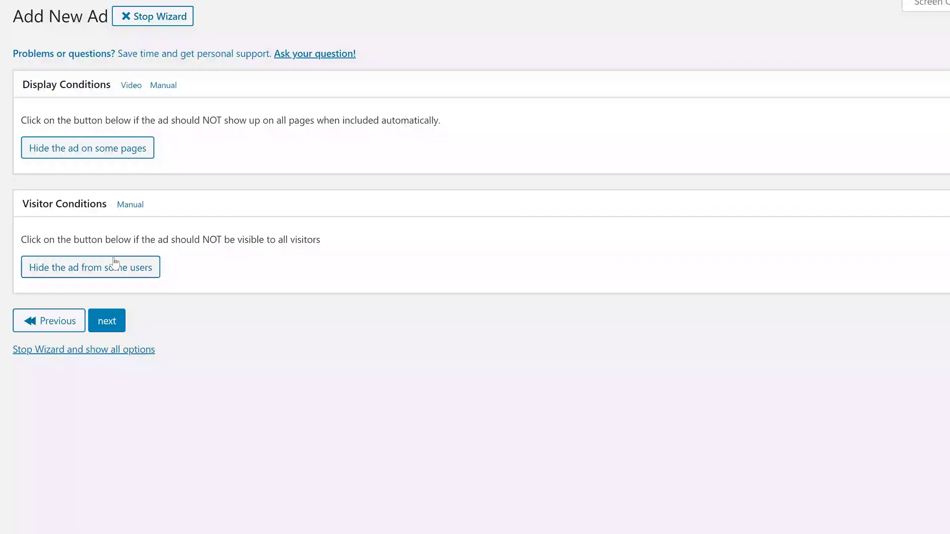
pyautogui.click(117, 266)
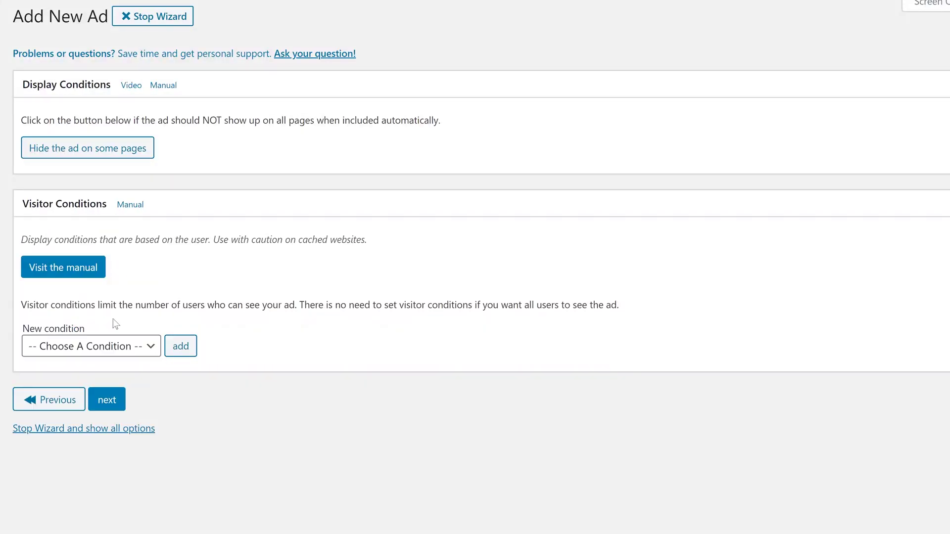
pyautogui.click(120, 348)
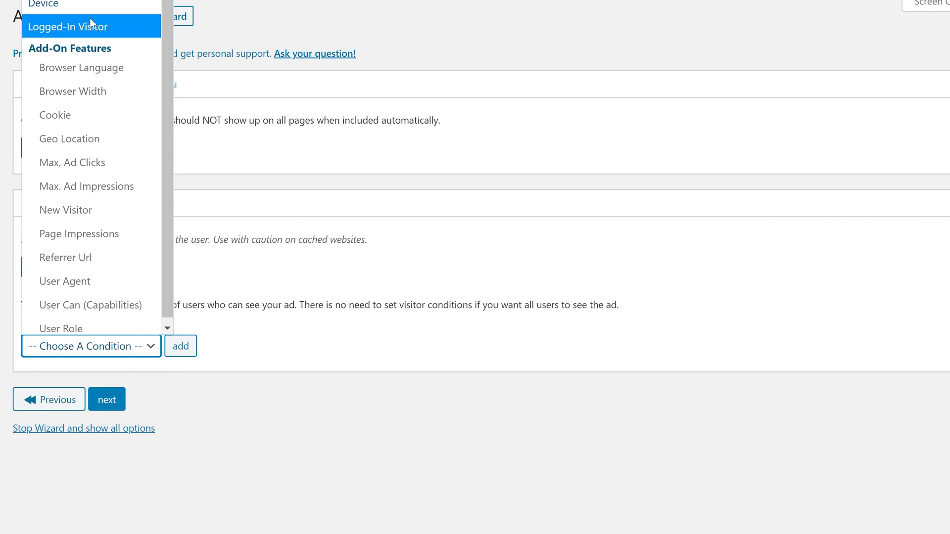
pyautogui.click(74, 4)
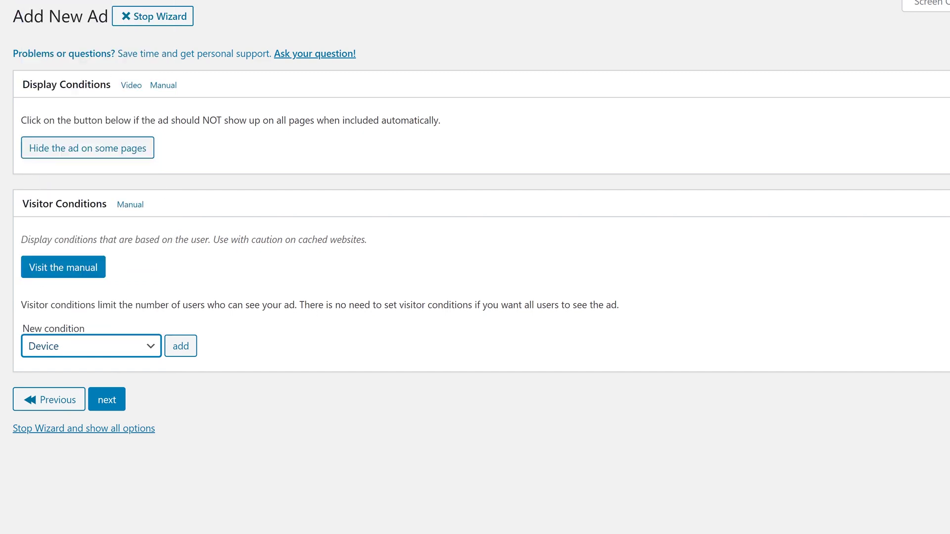
pyautogui.click(179, 347)
pyautogui.click(177, 307)
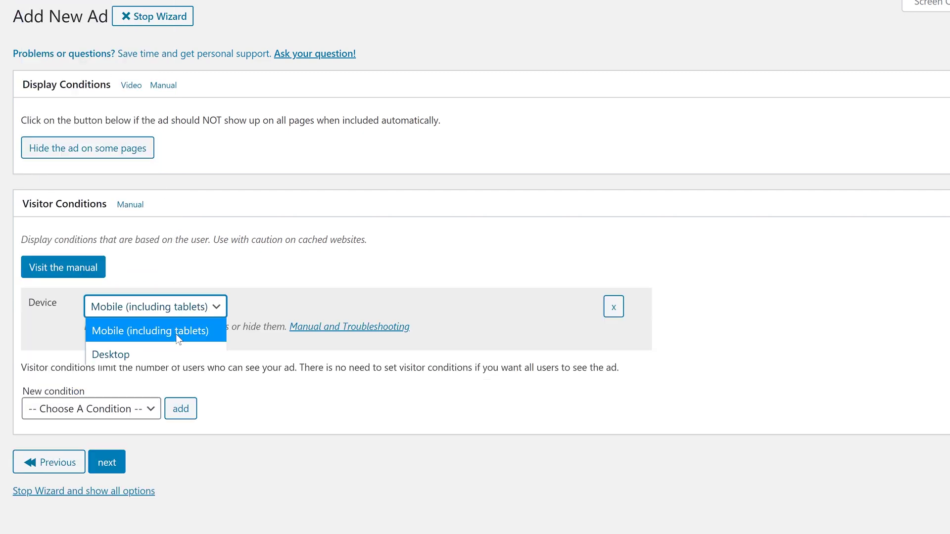
pyautogui.click(177, 350)
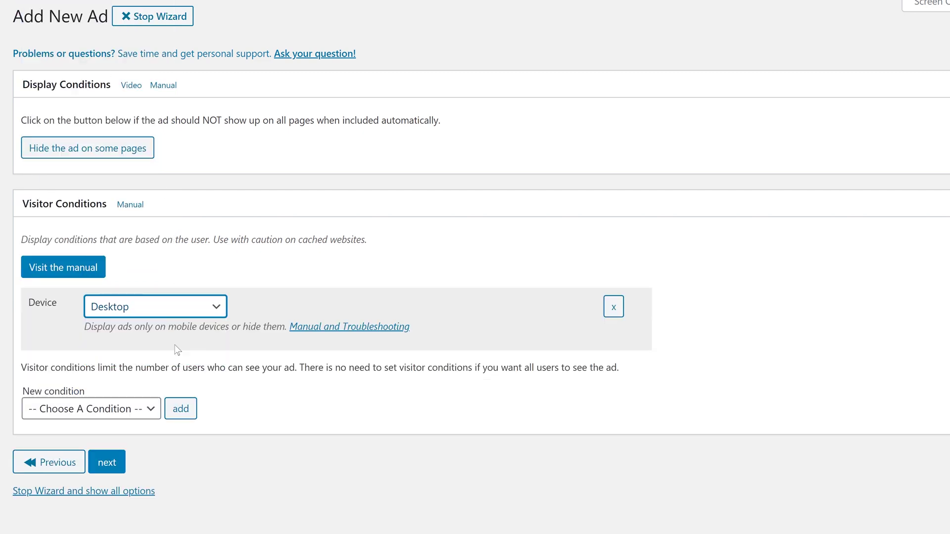
pyautogui.click(118, 461)
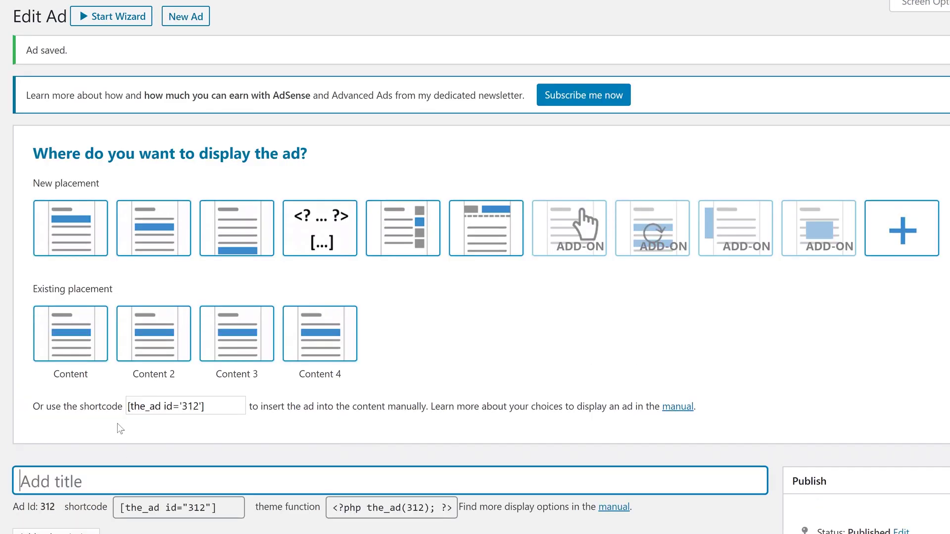
pyautogui.scroll(-3, 125, 380)
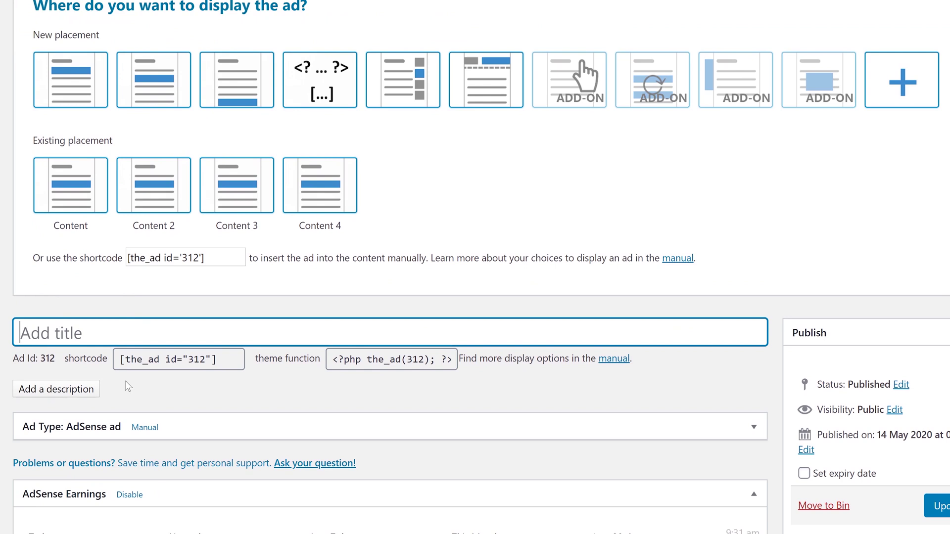
pyautogui.write('Half page')
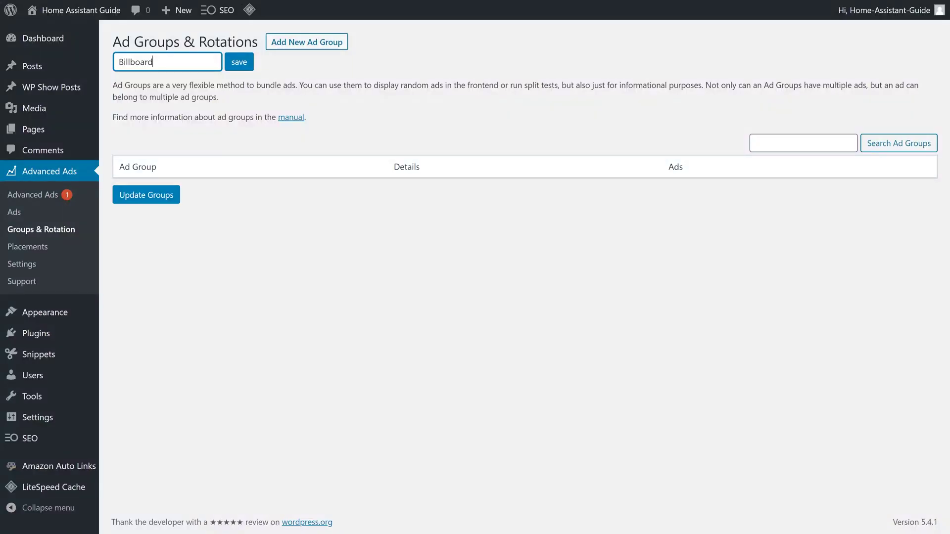
# Save the Billboard group with Billboard (desktop) and Leaderboard (mobile), then show its shortcode
pyautogui.click(237, 62)
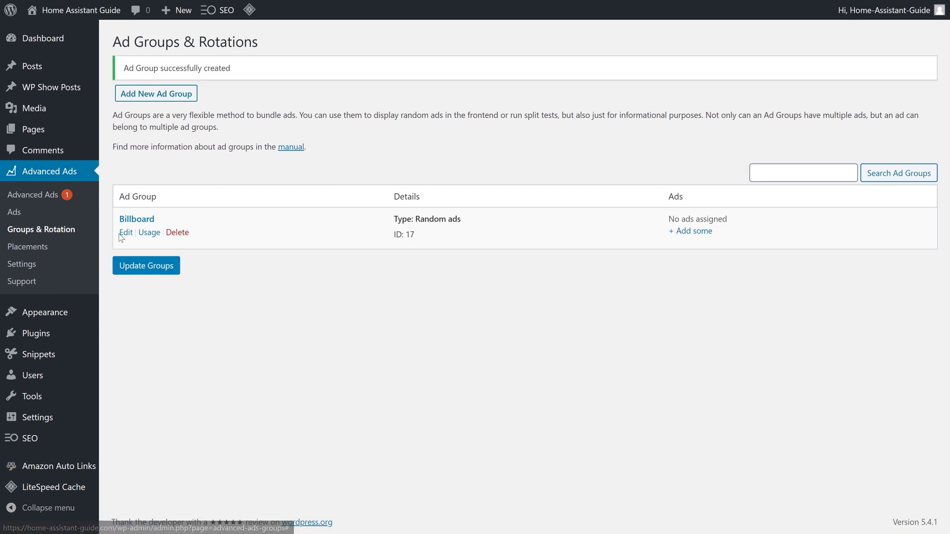
pyautogui.click(125, 234)
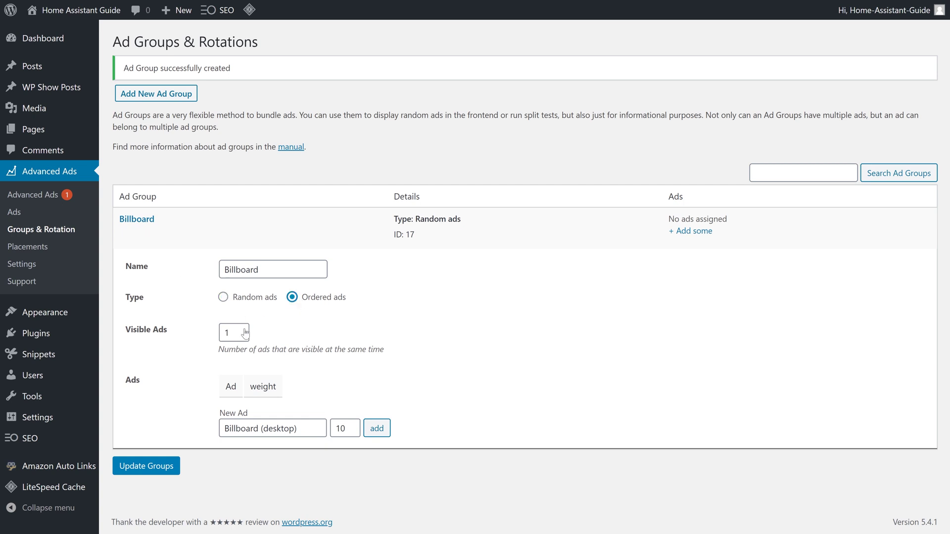
pyautogui.click(376, 428)
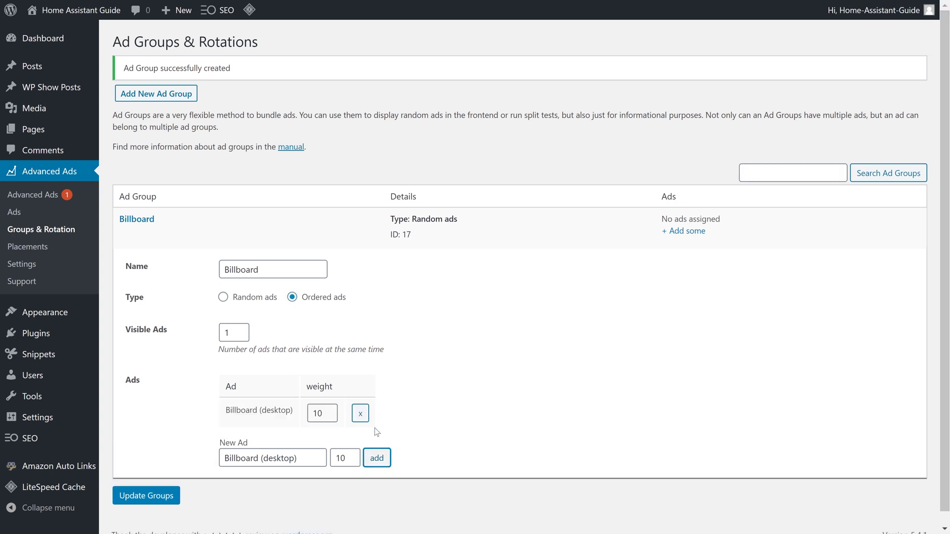
pyautogui.click(295, 460)
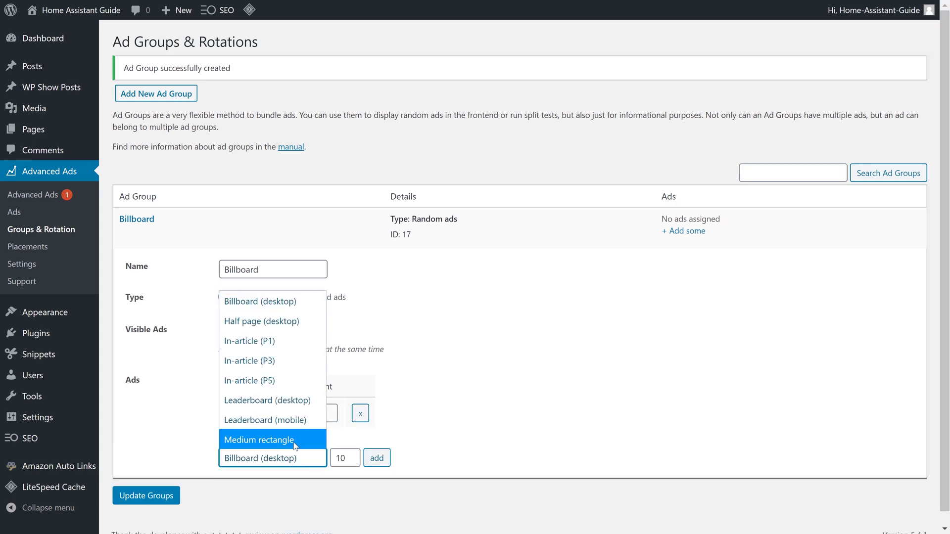
pyautogui.click(272, 420)
pyautogui.click(377, 458)
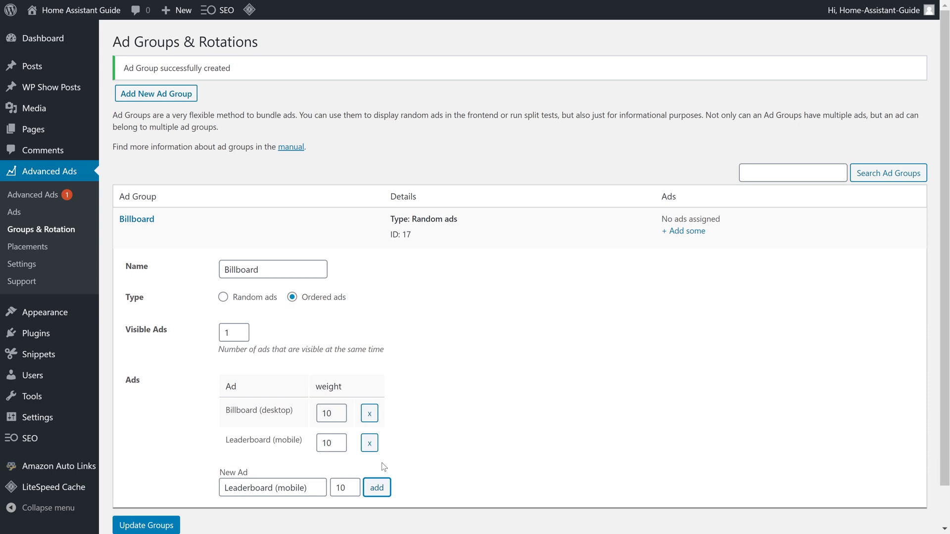
pyautogui.scroll(-1, 473, 388)
pyautogui.click(146, 482)
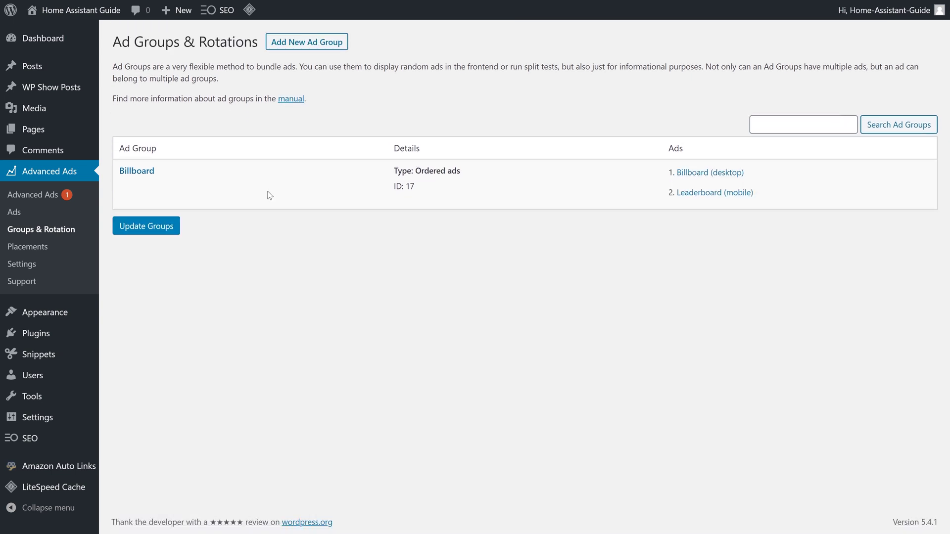
pyautogui.click(149, 186)
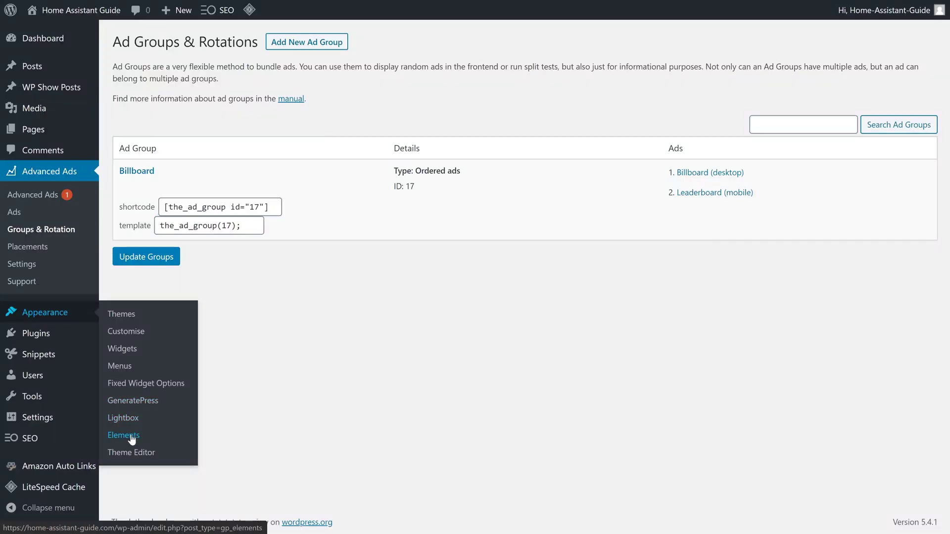
# Create a new GeneratePress Hook element containing the ad group 17 shortcode div
pyautogui.click(129, 435)
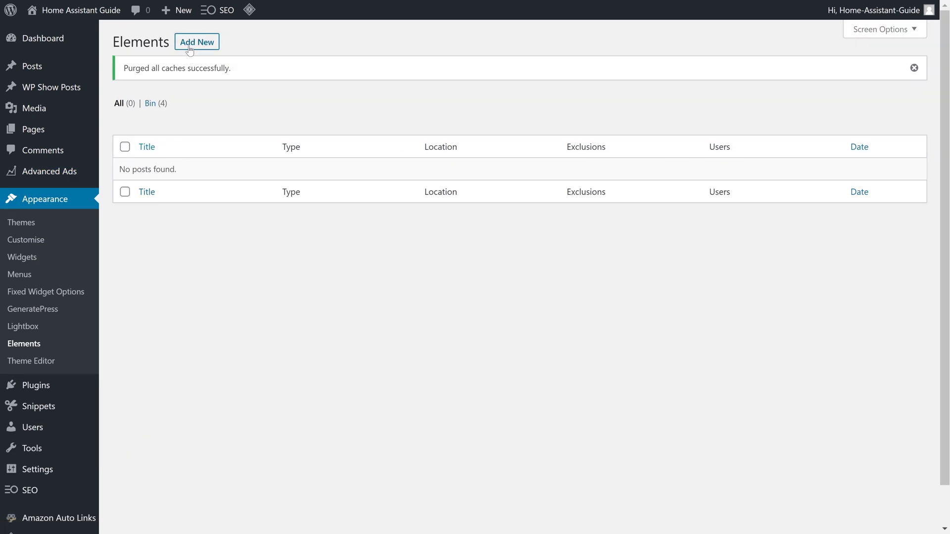
pyautogui.click(190, 49)
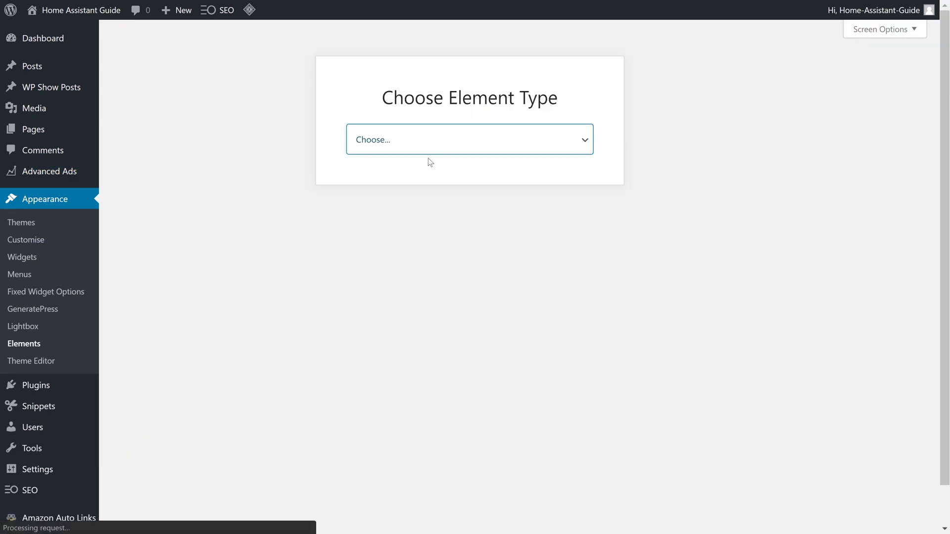
pyautogui.click(440, 146)
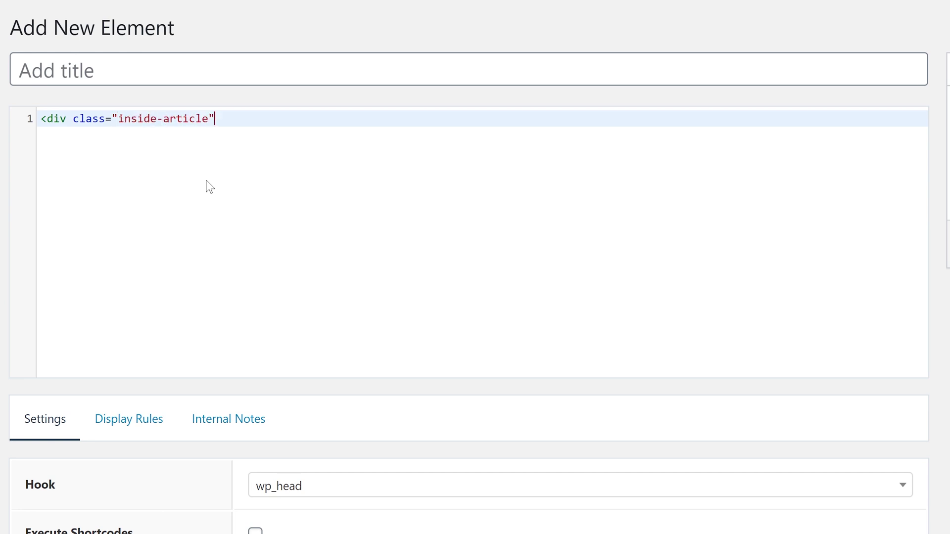
pyautogui.write('>')
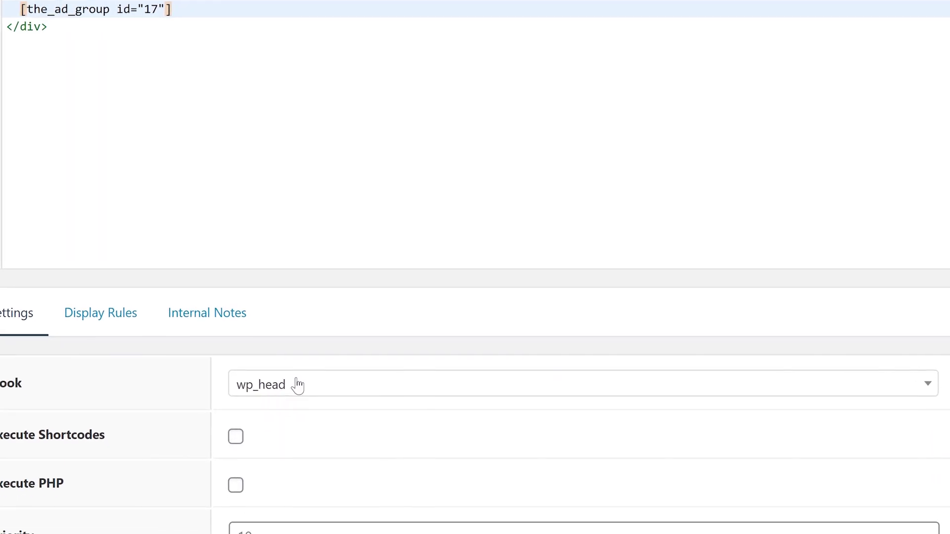
# Attach the hook element to inside_container and enable Execute Shortcodes
pyautogui.click(314, 484)
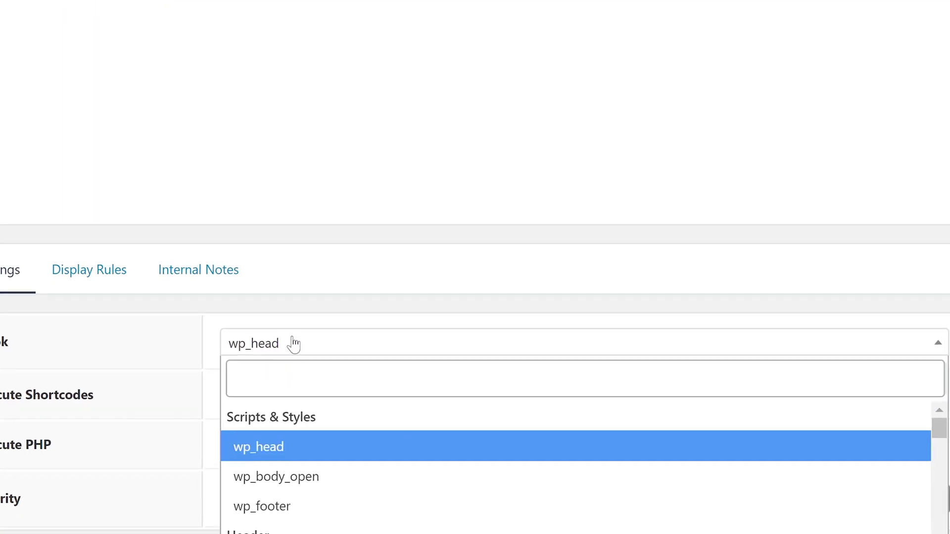
pyautogui.write('inside')
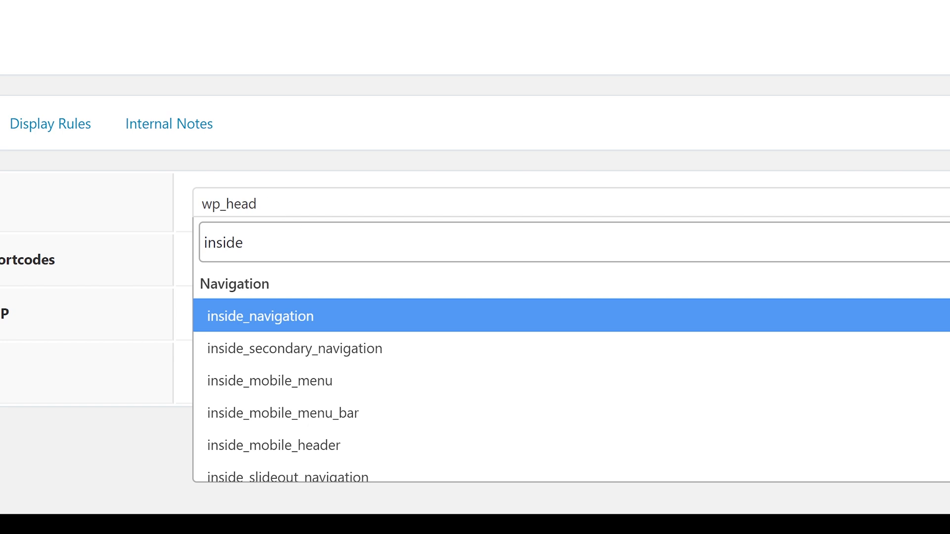
pyautogui.scroll(-4, 288, 329)
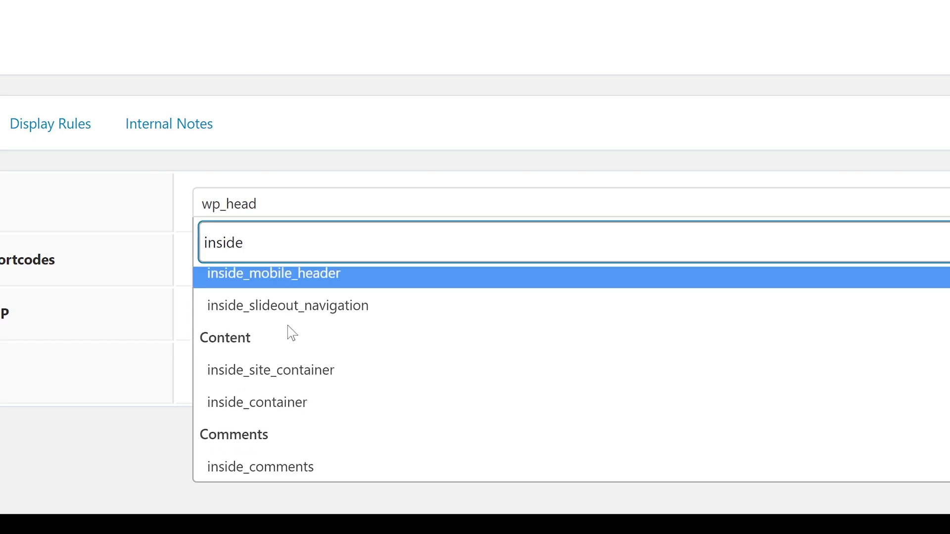
pyautogui.click(266, 401)
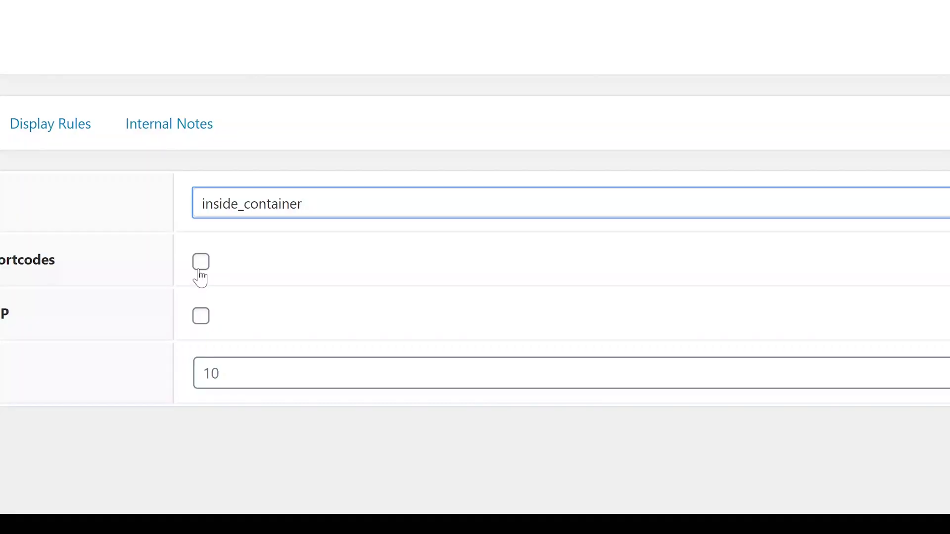
pyautogui.click(200, 269)
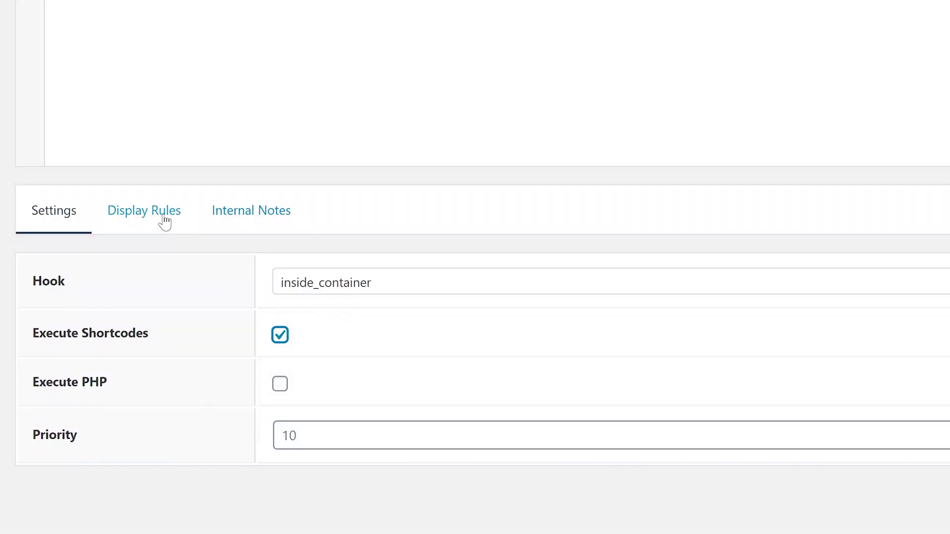
# Set the hook element's Display Rules location to Post
pyautogui.click(164, 222)
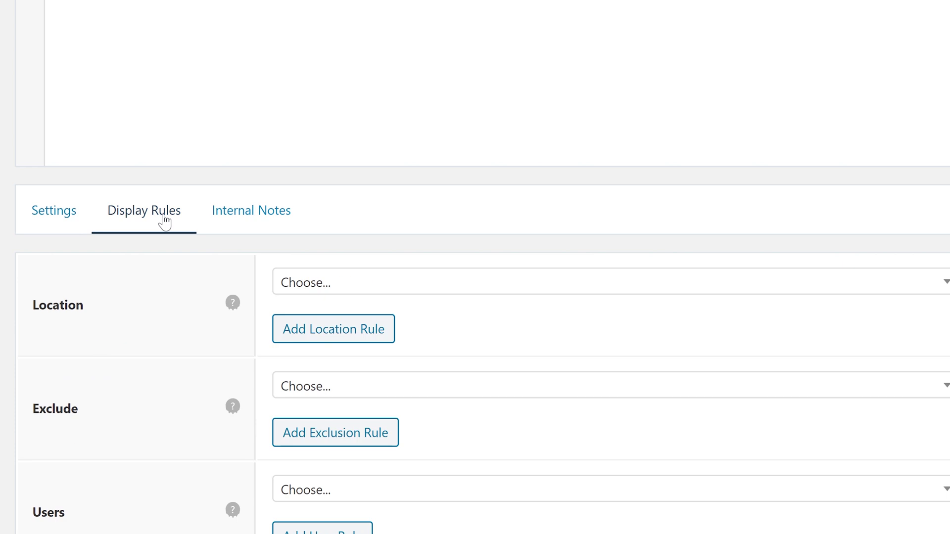
pyautogui.scroll(-2, 305, 287)
pyautogui.click(407, 204)
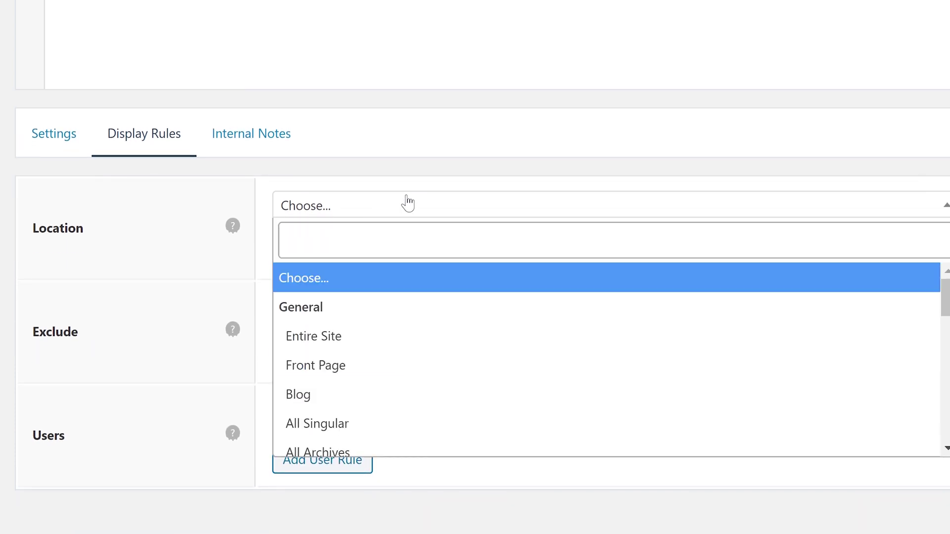
pyautogui.scroll(-5, 372, 336)
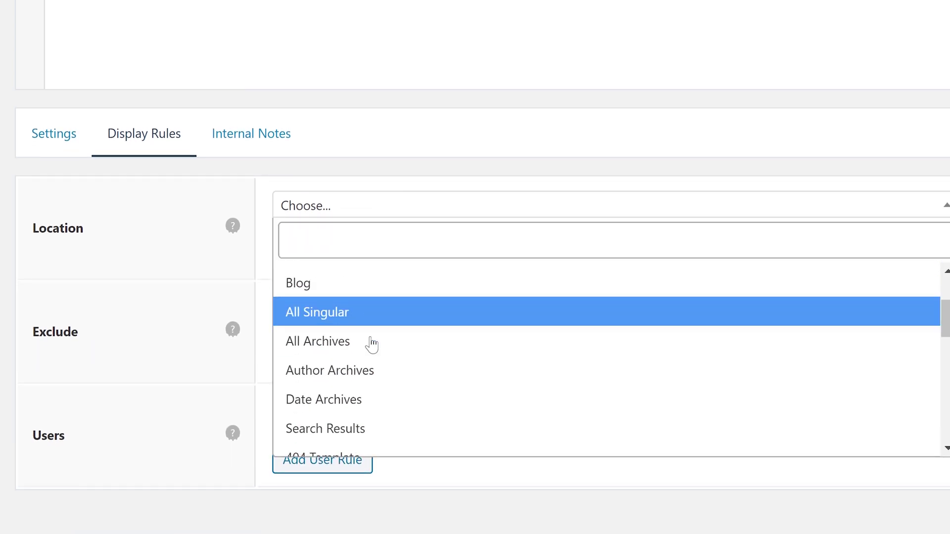
pyautogui.scroll(-2, 372, 343)
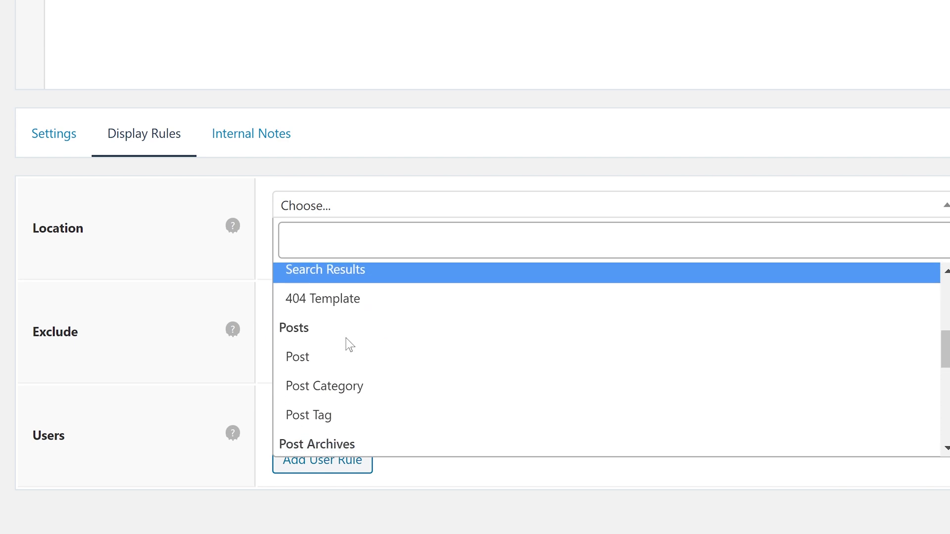
pyautogui.click(308, 366)
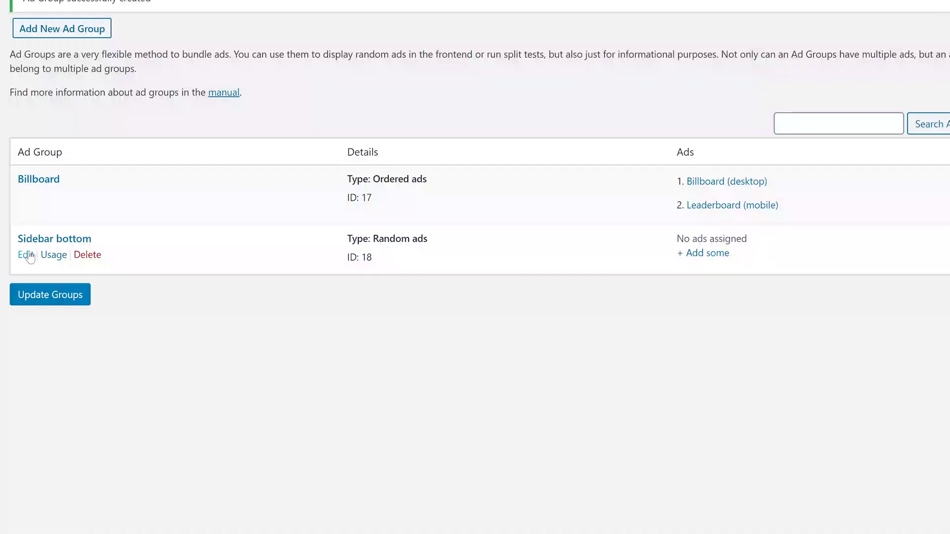
# Add the Half page (desktop) ad to the Sidebar bottom group
pyautogui.click(27, 255)
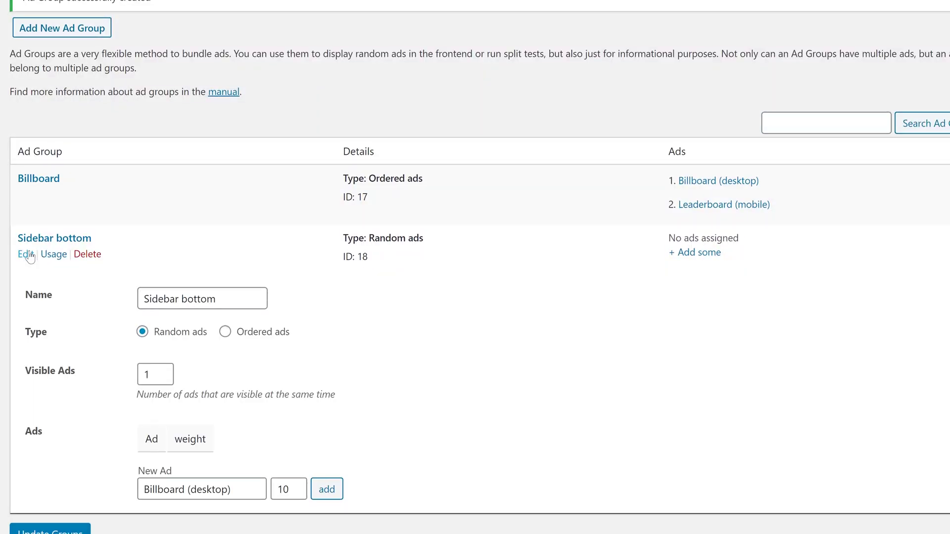
pyautogui.scroll(-1, 199, 276)
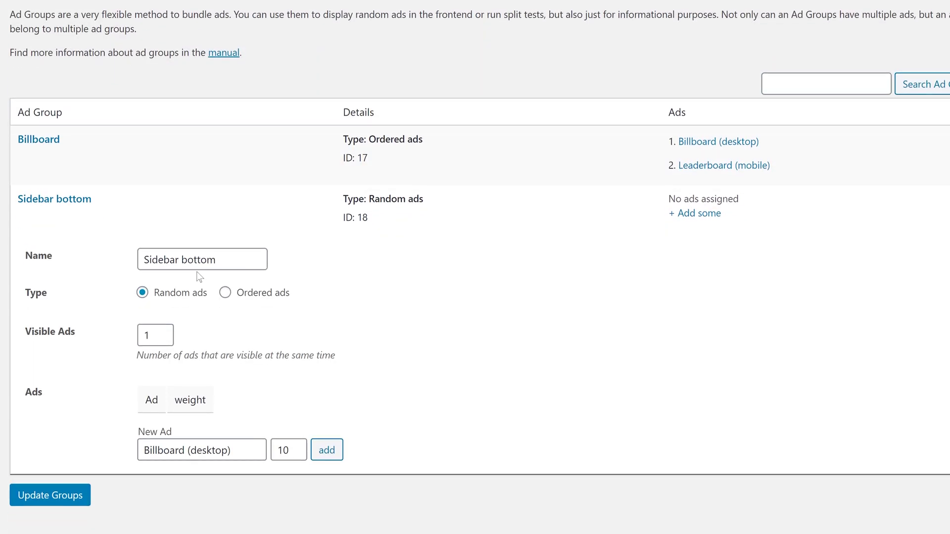
pyautogui.click(237, 452)
pyautogui.click(225, 288)
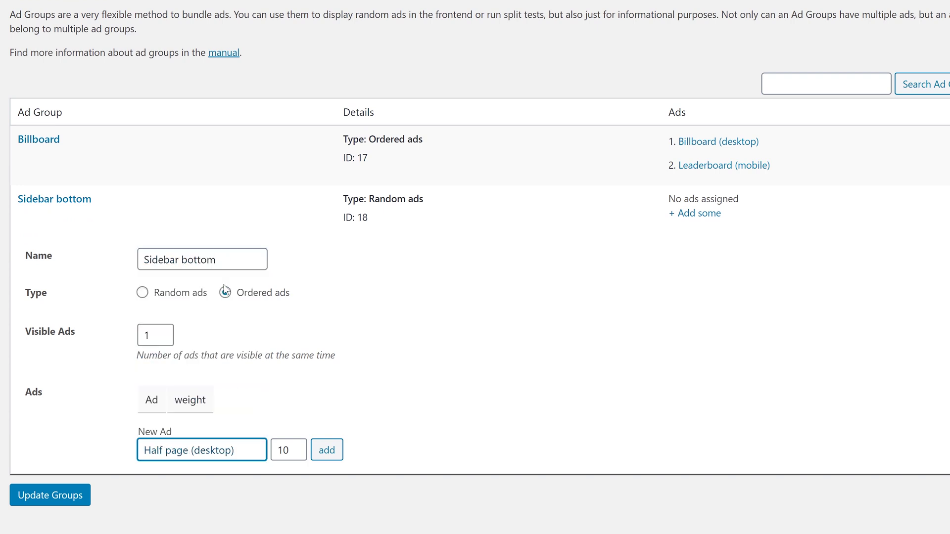
pyautogui.click(339, 456)
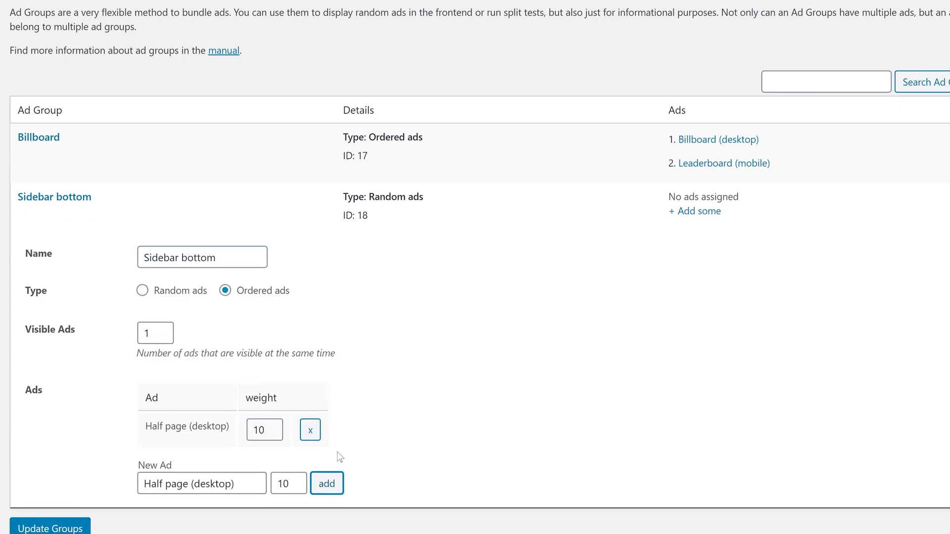
# Add Medium rectangle to the group, then drag an Advanced Ads widget toward the Right Sidebar
pyautogui.scroll(-1, 272, 463)
pyautogui.click(197, 458)
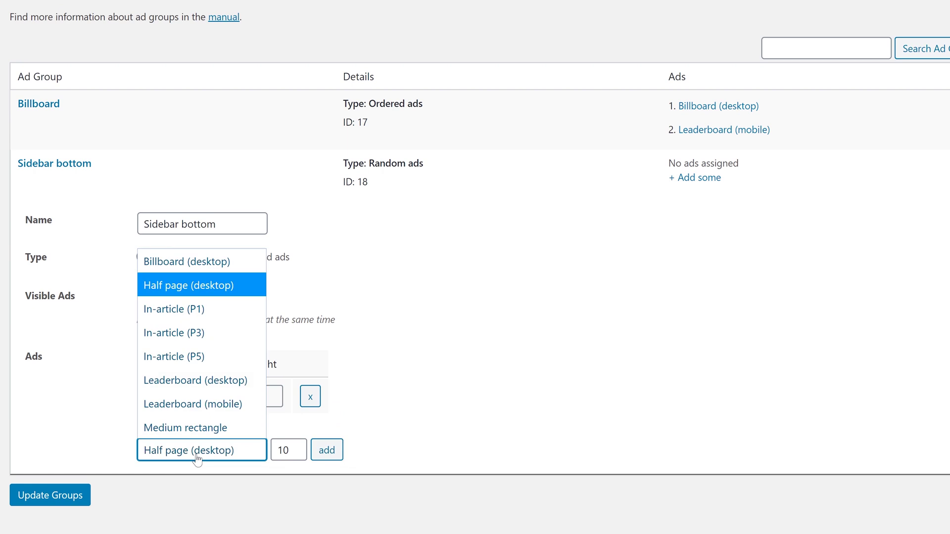
pyautogui.click(197, 427)
pyautogui.click(326, 449)
pyautogui.scroll(-1, 93, 466)
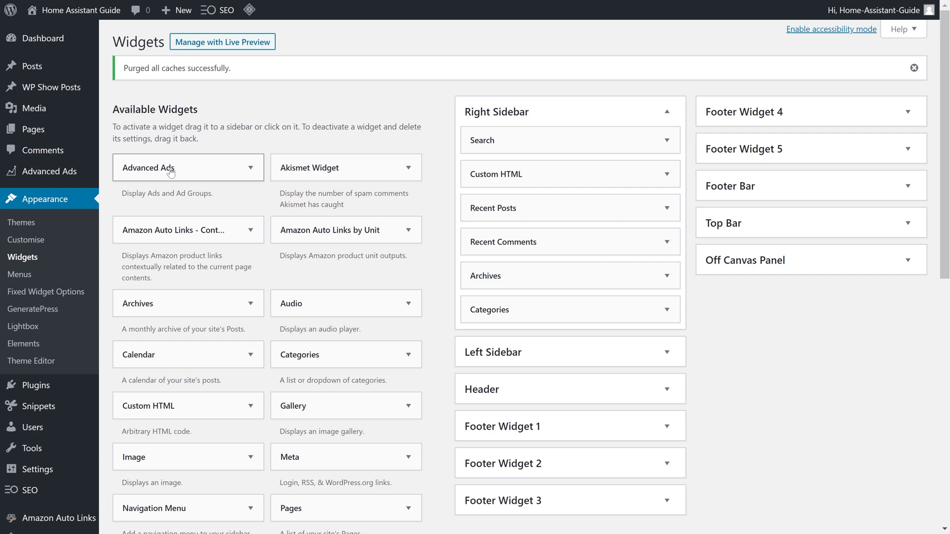
pyautogui.moveTo(171, 172); pyautogui.dragTo(384, 294)
# Drop the Advanced Ads widget into the Right Sidebar below Categories
pyautogui.moveTo(470, 324); pyautogui.dragTo(539, 340)
pyautogui.scroll(-1, 621, 356)
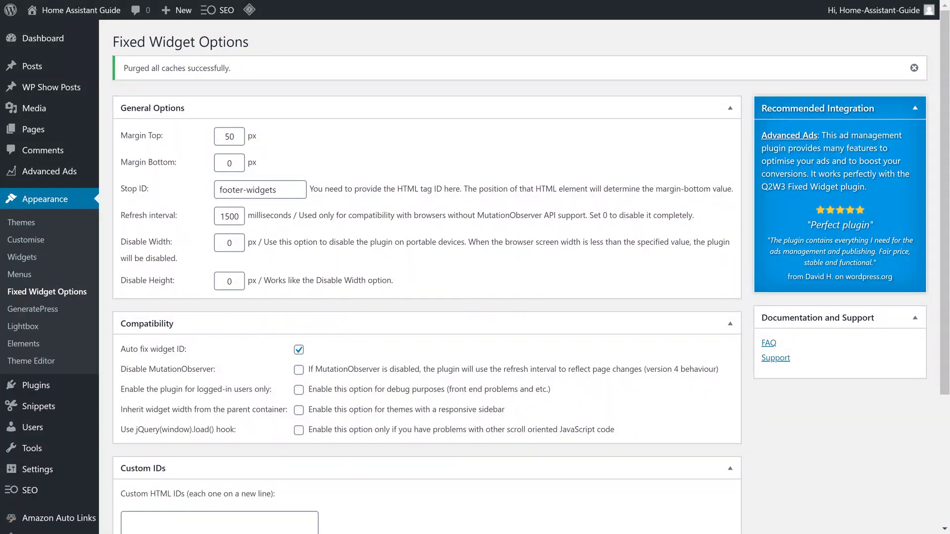
# Review the Fixed Widget Options (50 px top margin, footer-widgets stop ID), then expand the new Advanced Ads widget
pyautogui.scroll(-3, 317, 244)
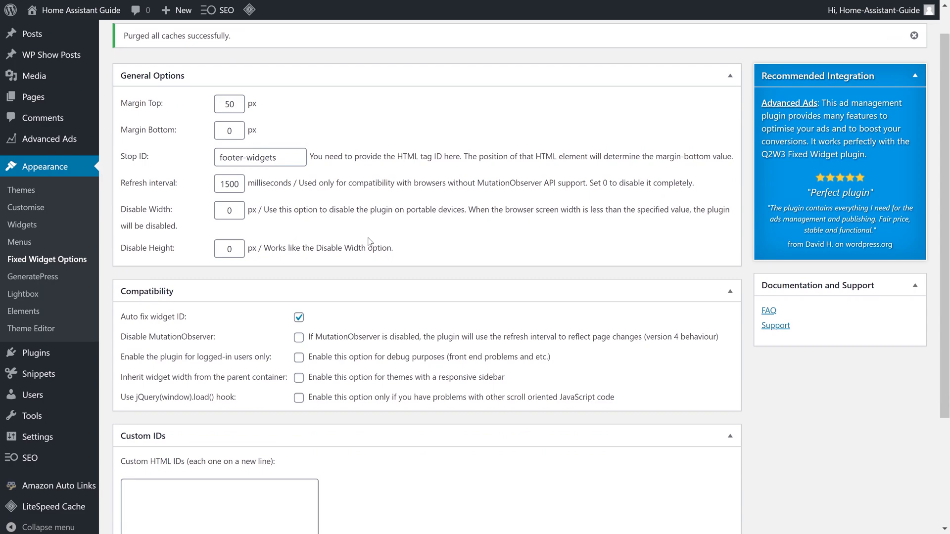
pyautogui.scroll(1, 369, 241)
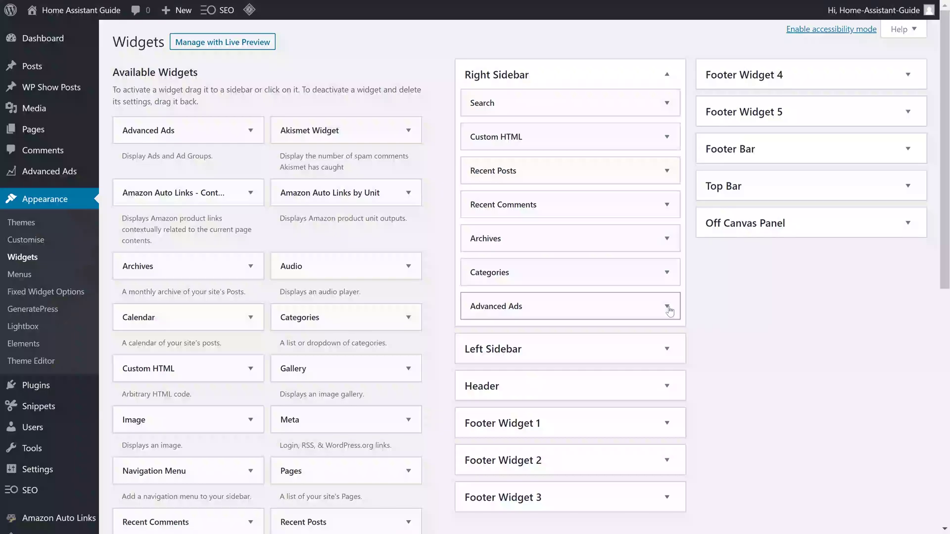
pyautogui.click(666, 305)
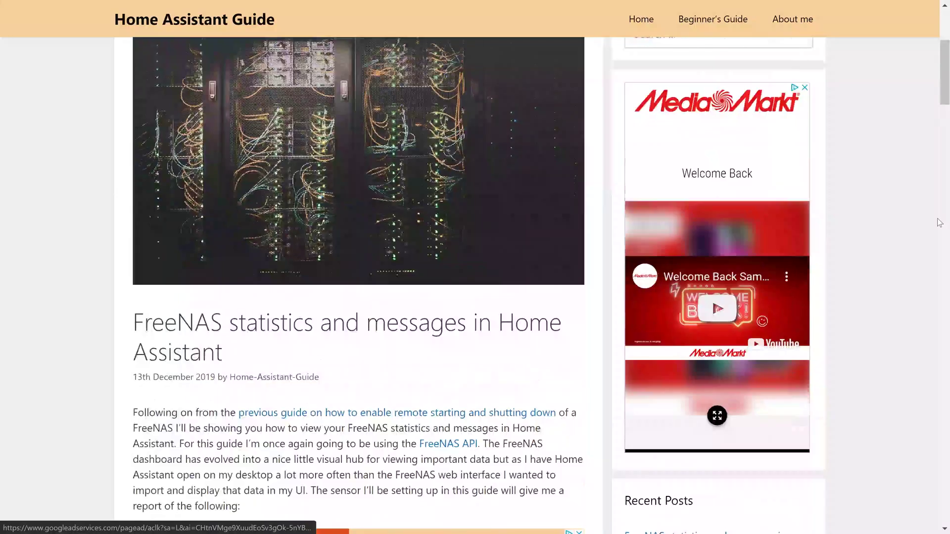
# Scroll down the live FreeNAS article to confirm the Sidebar bottom ads appear
pyautogui.scroll(-15, 939, 222)
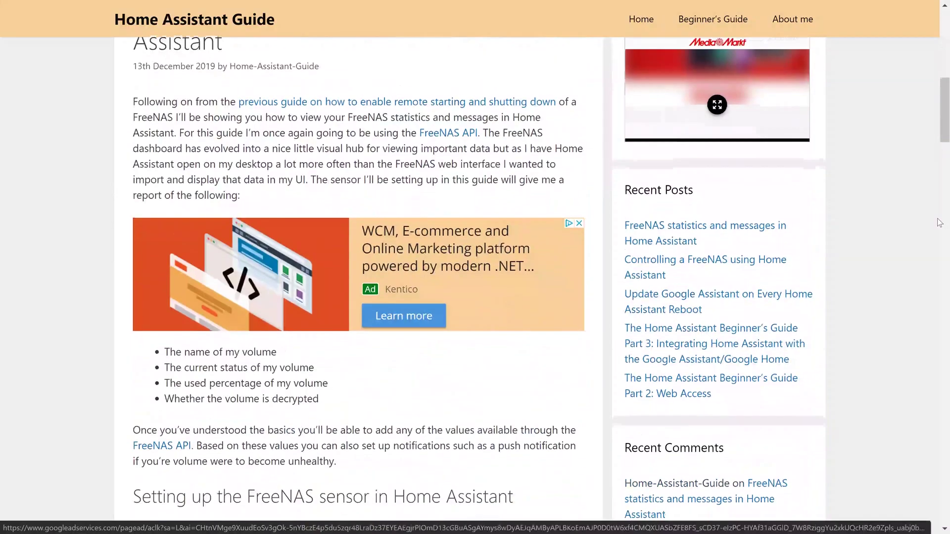
pyautogui.scroll(-17, 939, 223)
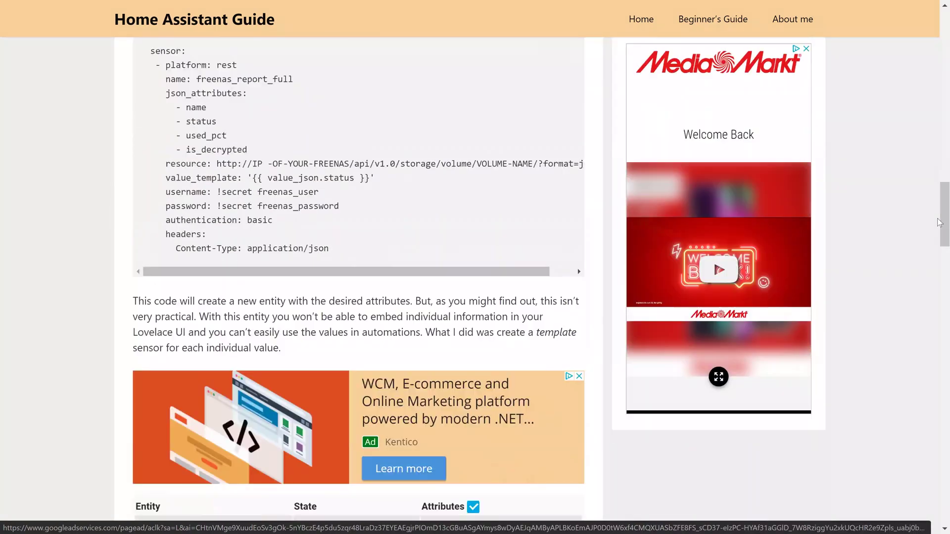
pyautogui.scroll(-3, 939, 223)
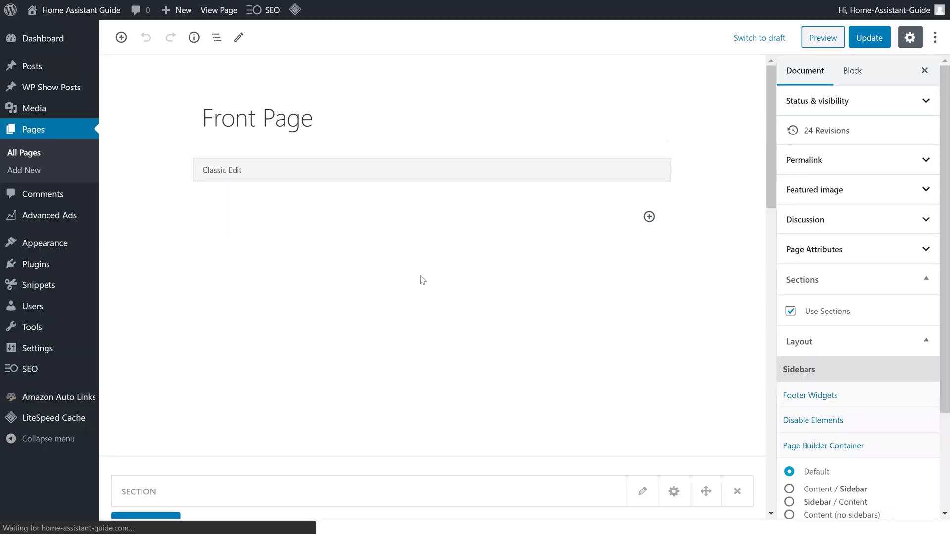
# Add a second Front Page section containing the Billboard ad group shortcode
pyautogui.click(148, 237)
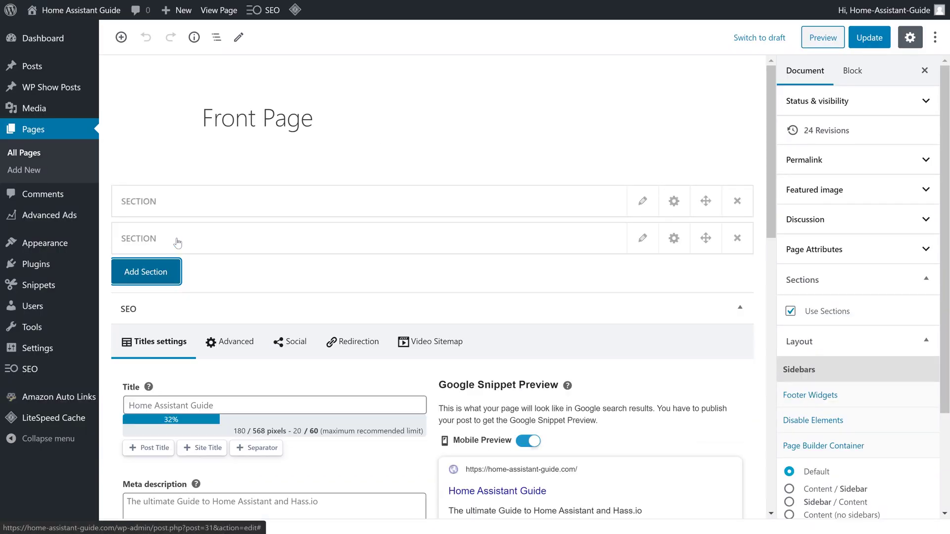
pyautogui.click(643, 239)
pyautogui.click(503, 157)
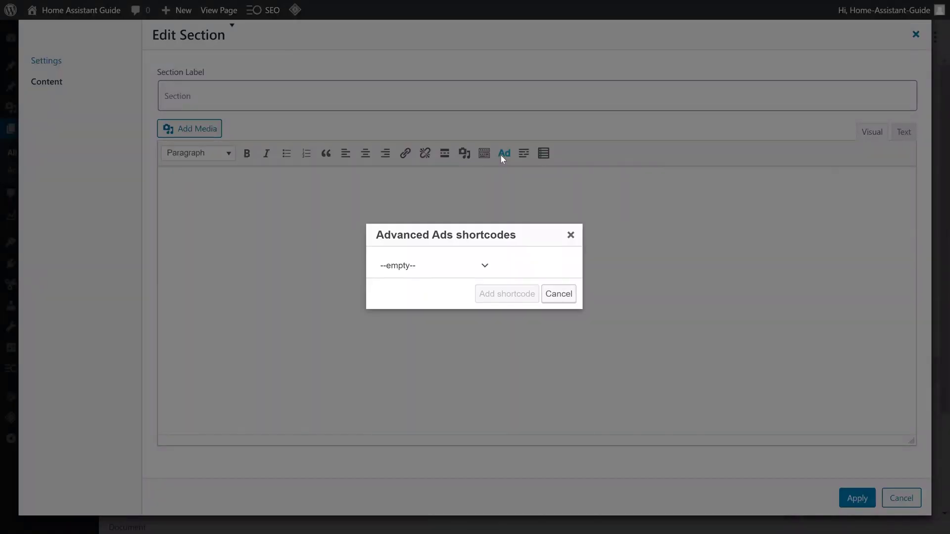
pyautogui.click(433, 266)
pyautogui.click(455, 118)
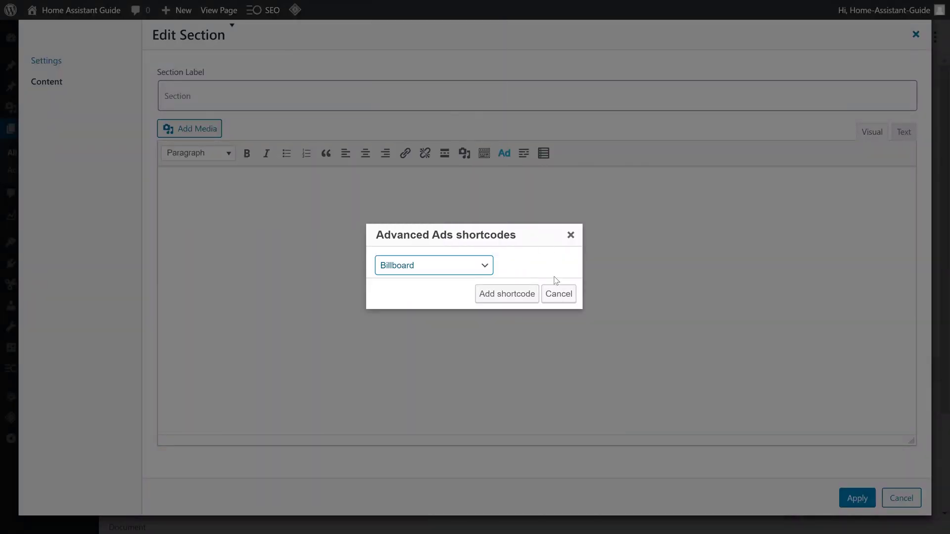
pyautogui.click(518, 300)
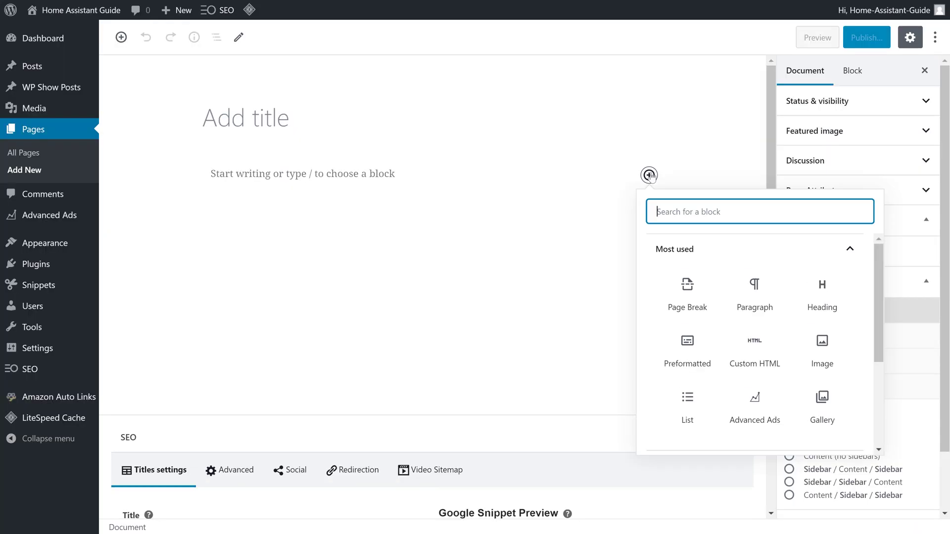
# Insert an Advanced Ads block on a new page, then check the live homepage's top ad
pyautogui.write('adva')
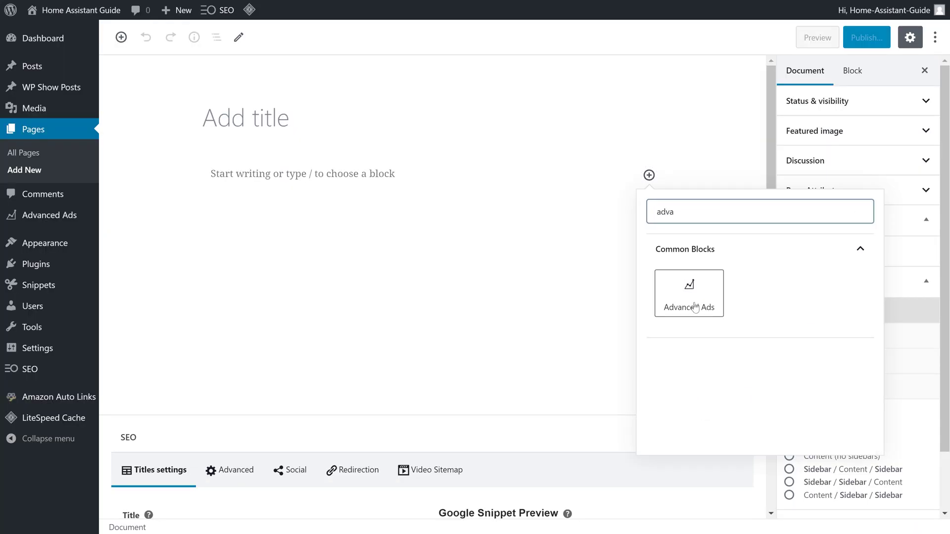
pyautogui.click(695, 307)
pyautogui.click(296, 198)
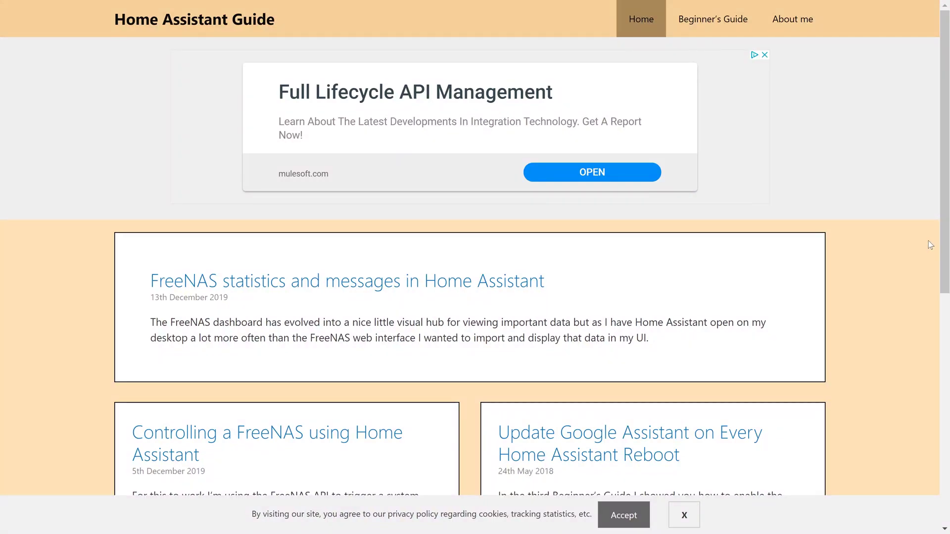
pyautogui.scroll(-3, 928, 241)
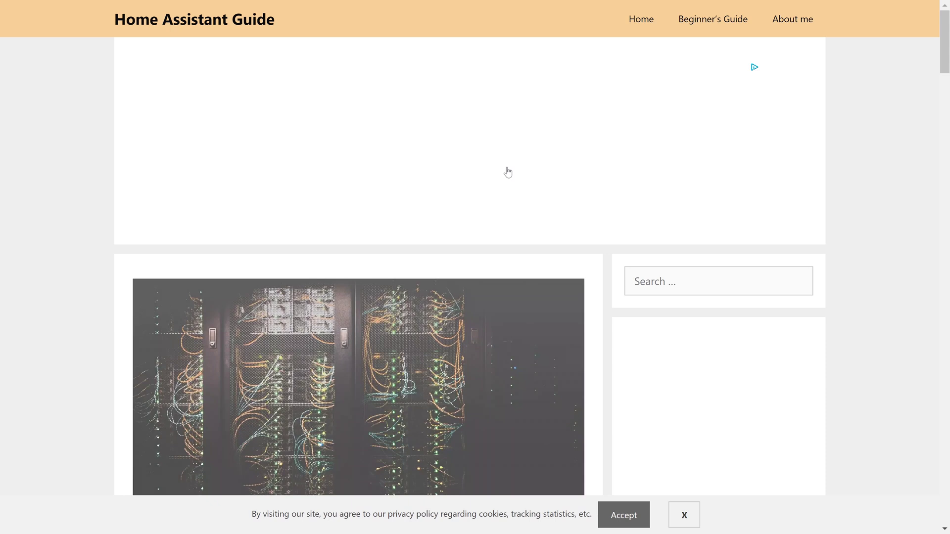
# Scroll through the FreeNAS article to inspect its billboard, in-content and sidebar ads
pyautogui.scroll(-4, 514, 190)
pyautogui.scroll(4, 515, 190)
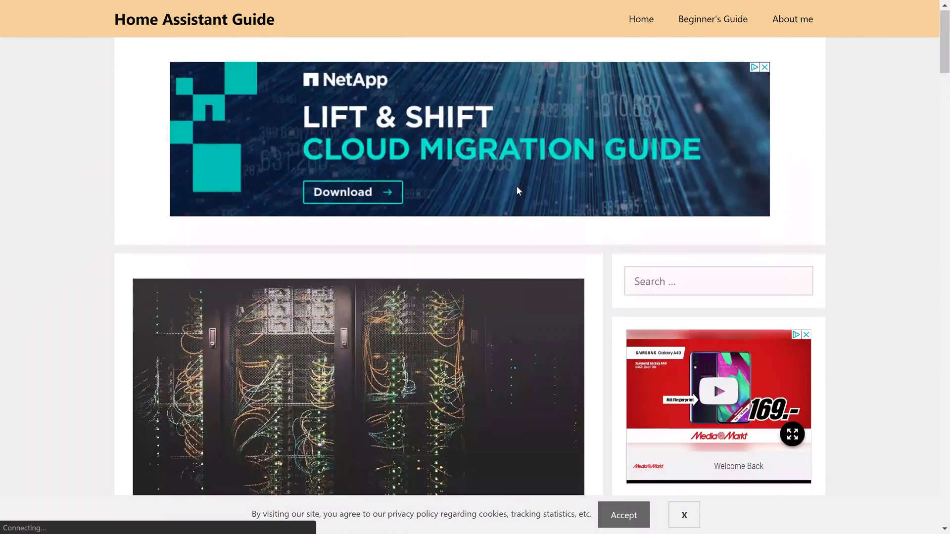
pyautogui.scroll(-12, 928, 188)
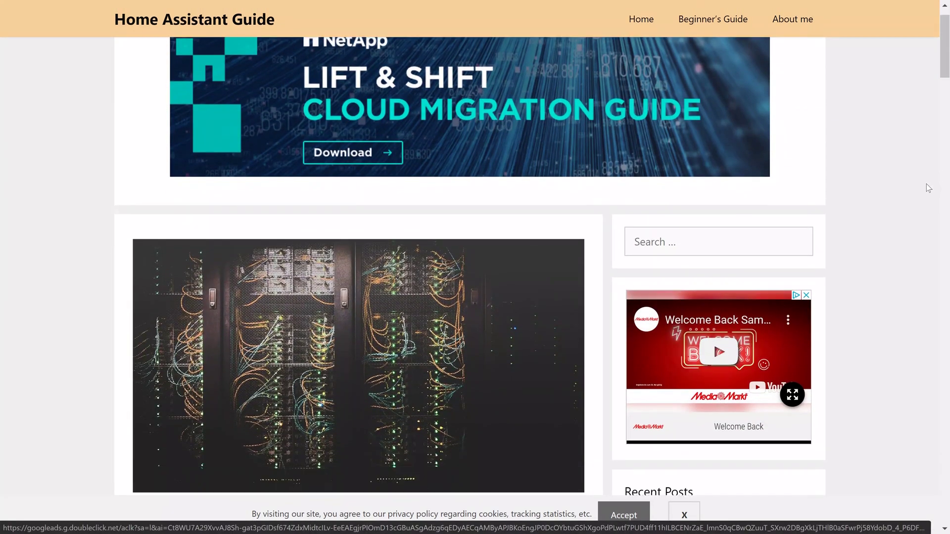
pyautogui.scroll(-7, 928, 187)
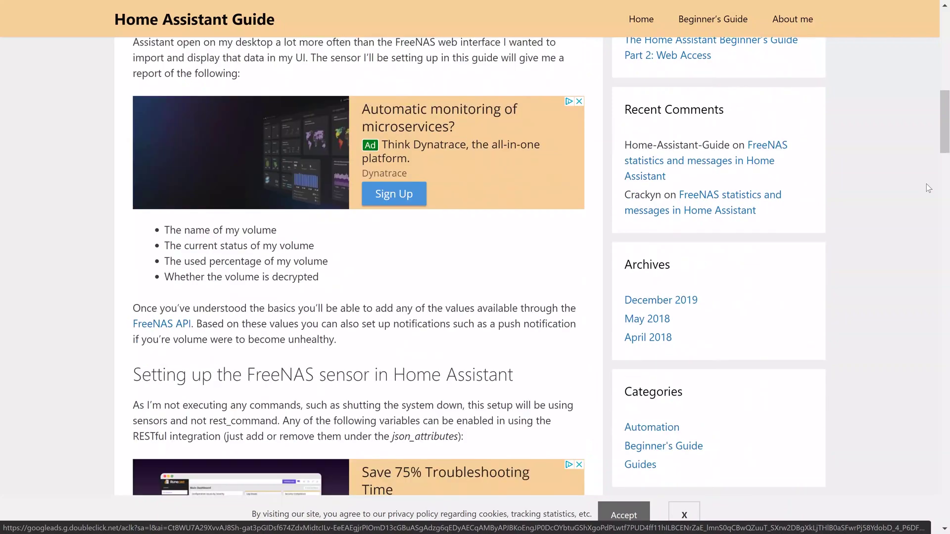
pyautogui.scroll(-10, 926, 187)
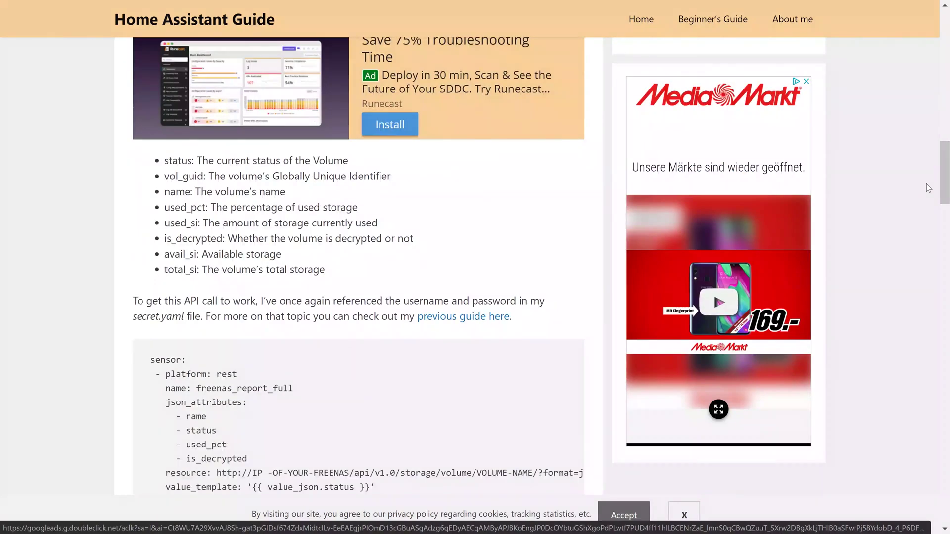
pyautogui.scroll(-6, 926, 183)
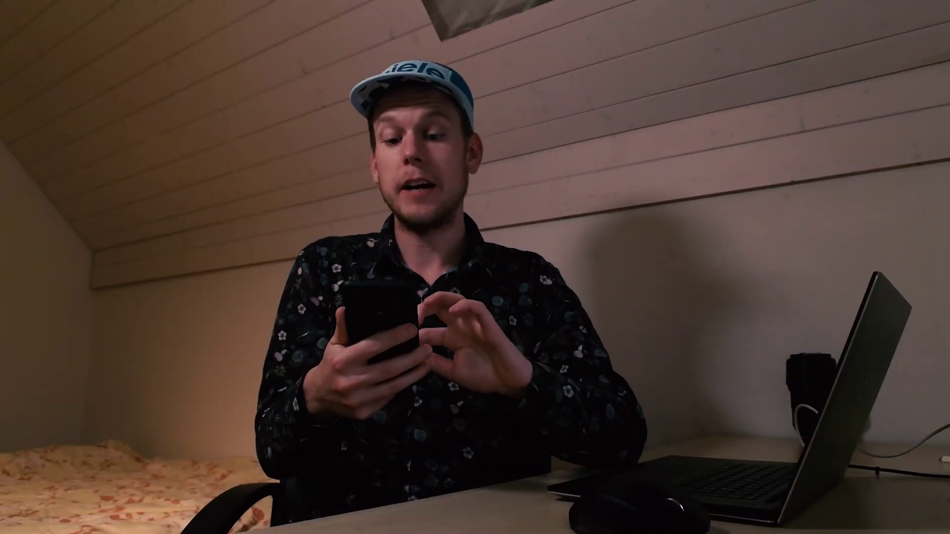
pyautogui.scroll(-6, 850, 459)
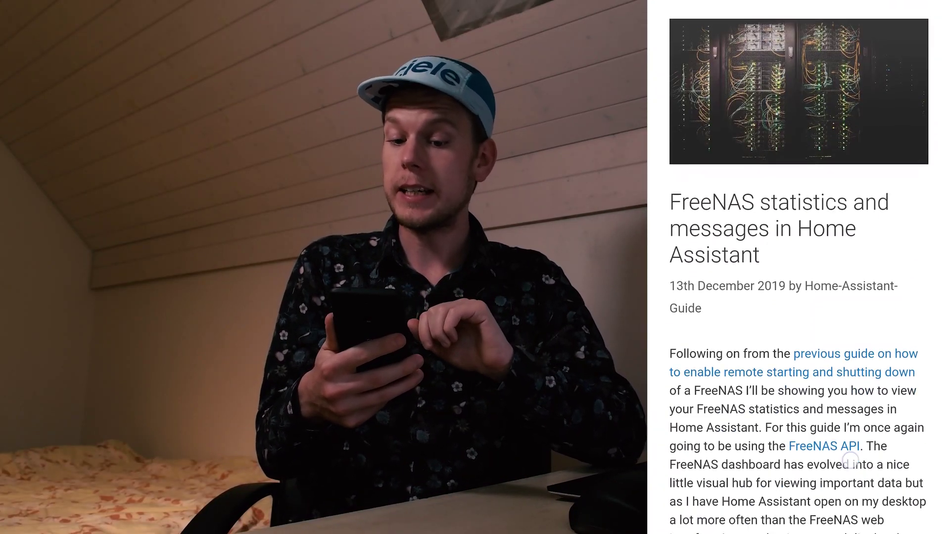
pyautogui.scroll(-15, 850, 459)
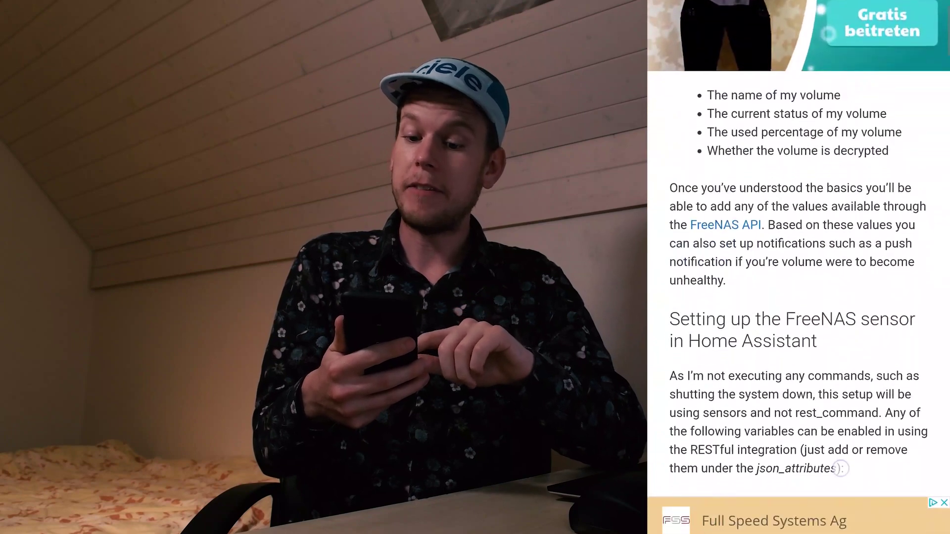
pyautogui.scroll(-14, 840, 468)
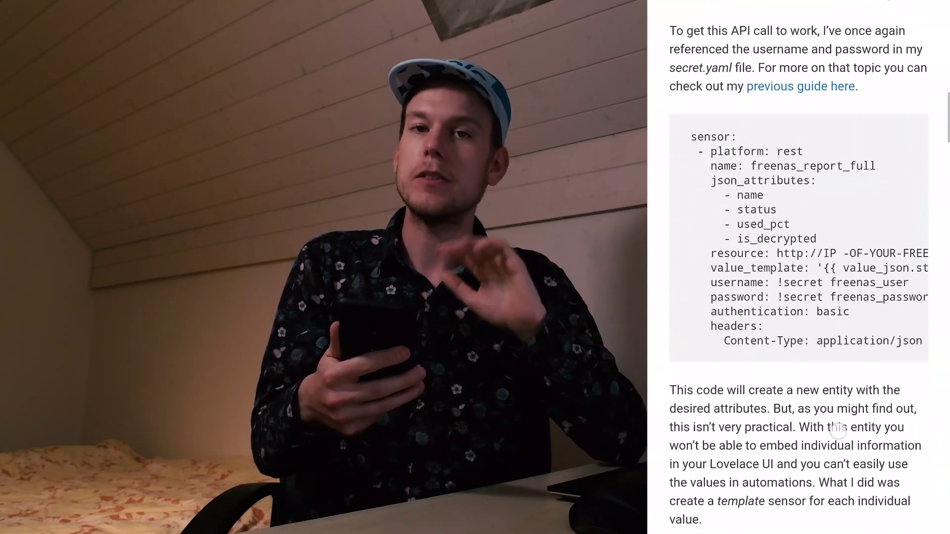
pyautogui.scroll(-18, 837, 431)
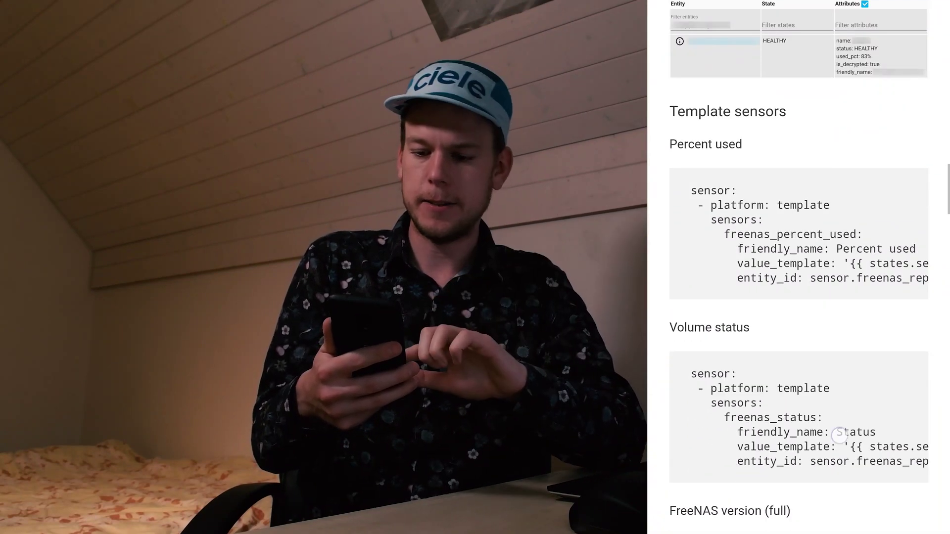
pyautogui.scroll(-11, 839, 434)
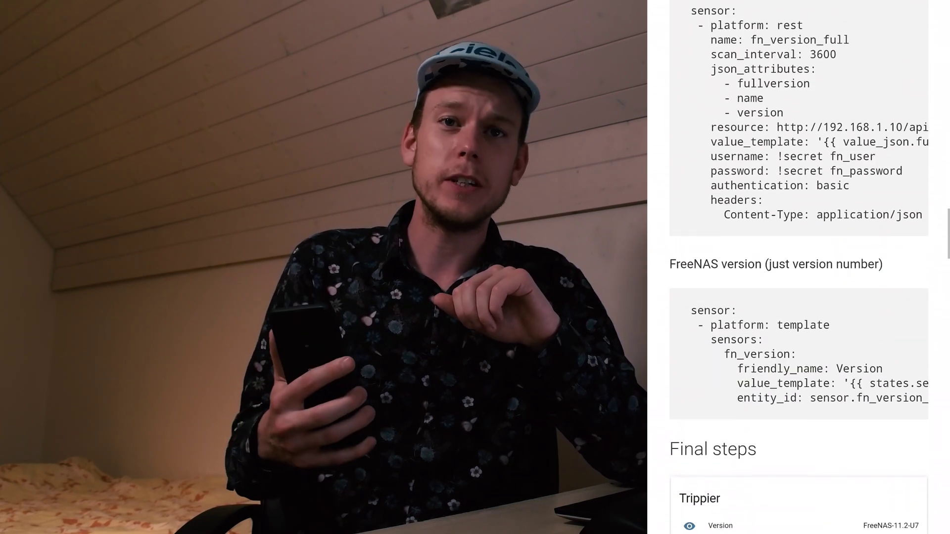
pyautogui.scroll(-1, 933, 345)
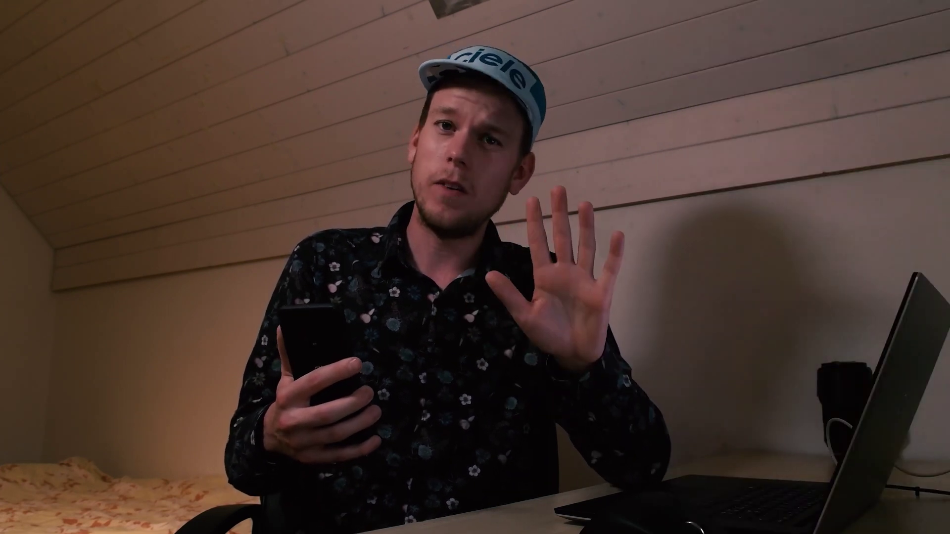